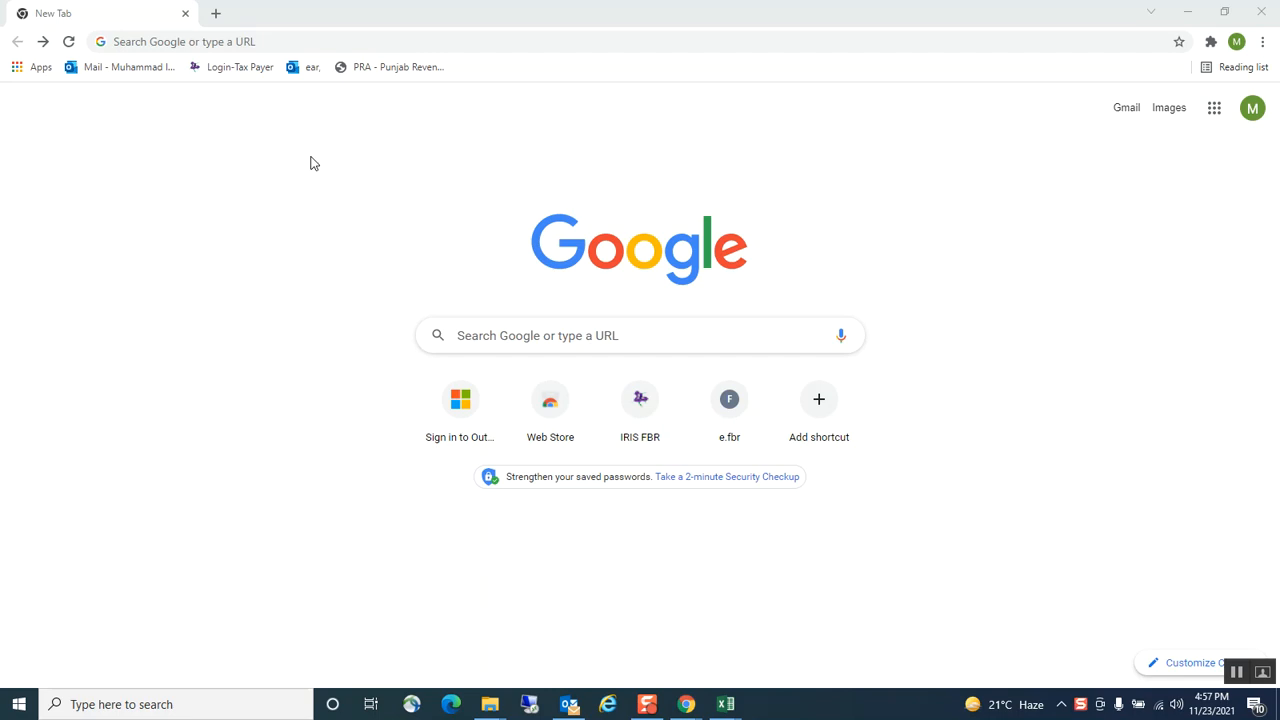
Step: Search Google for e.fbr.gov.pk and open the e-FBR portal
left_click(458, 334)
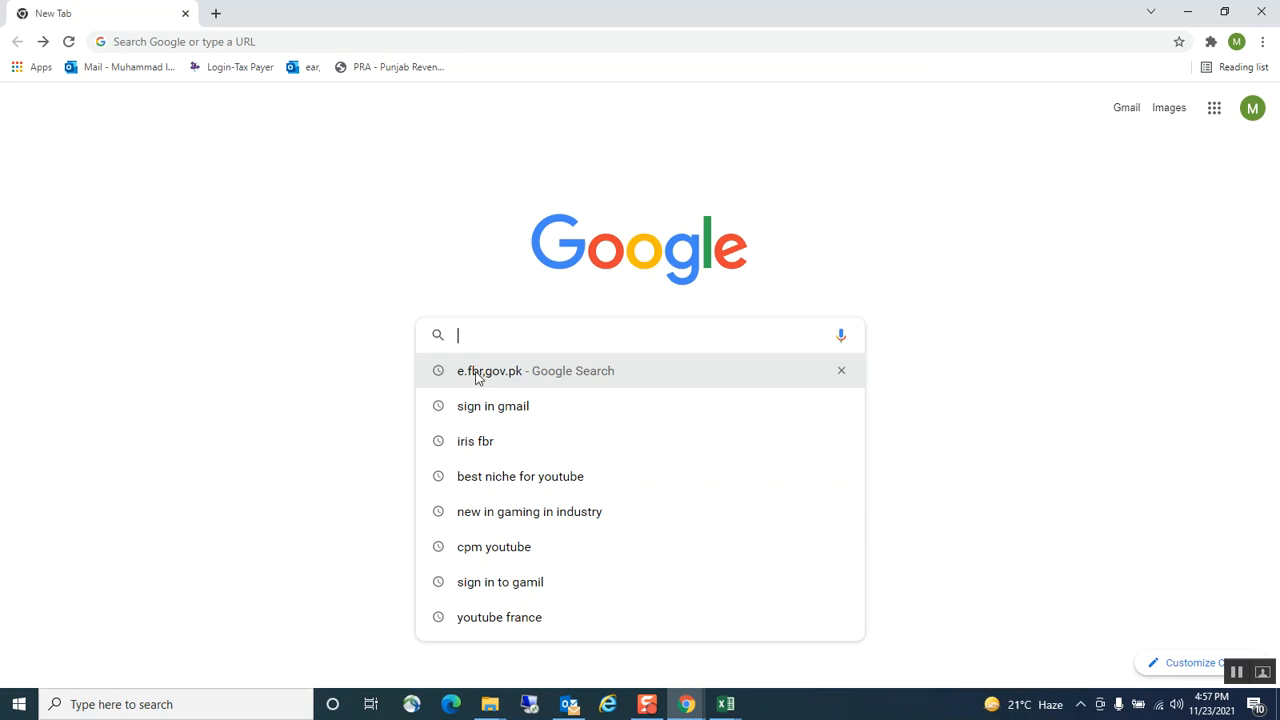
left_click(477, 374)
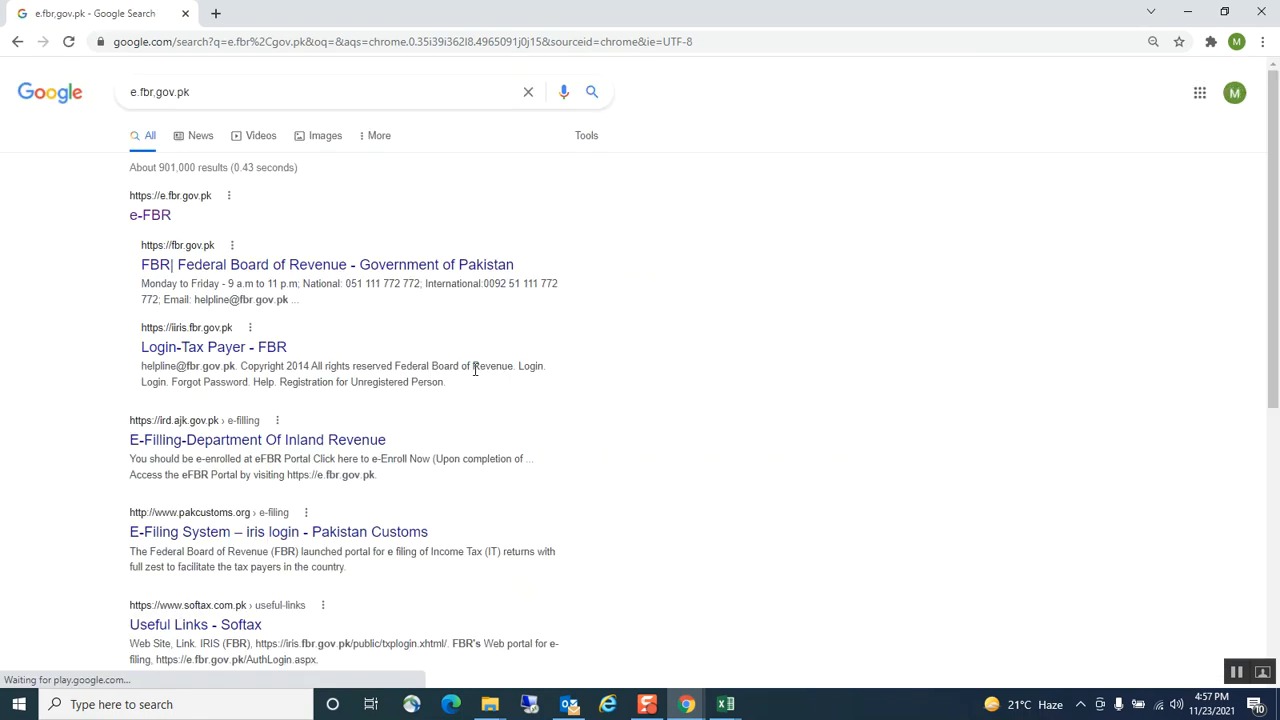
left_click(158, 216)
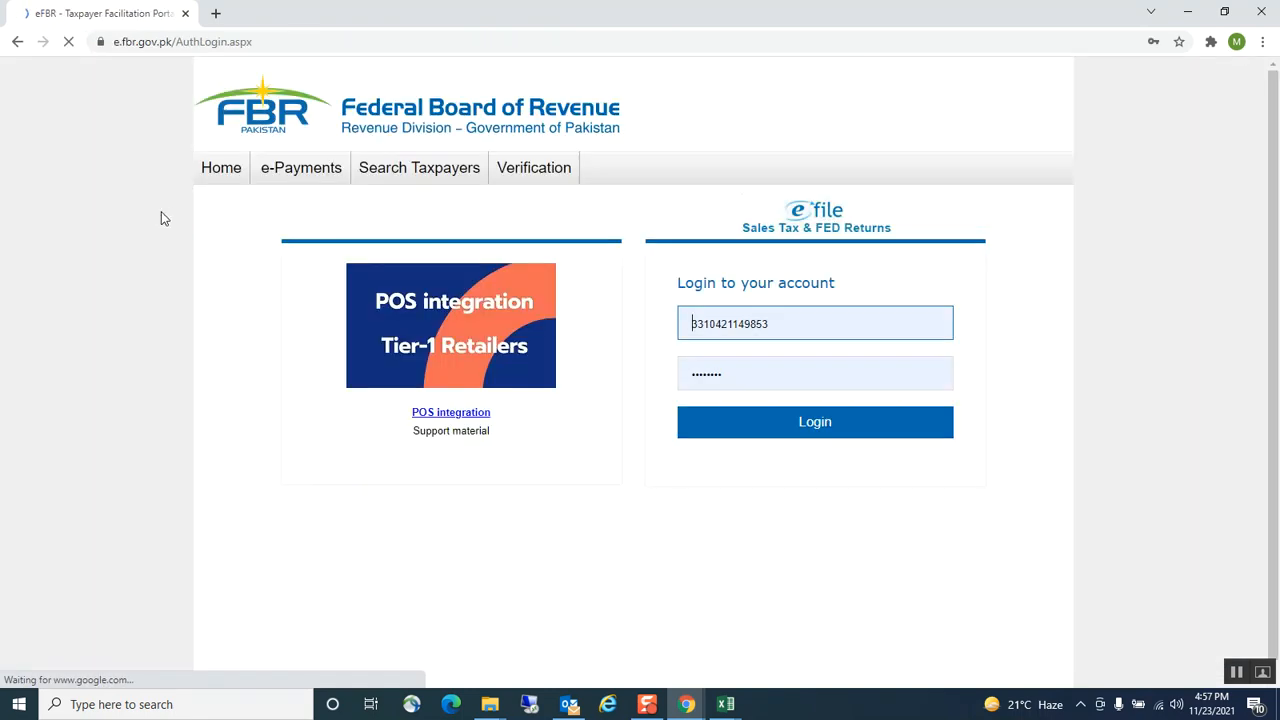
Step: Open the Income Tax e-payment form and decline moving the saved password to the Google Account
mouse_move(333, 165)
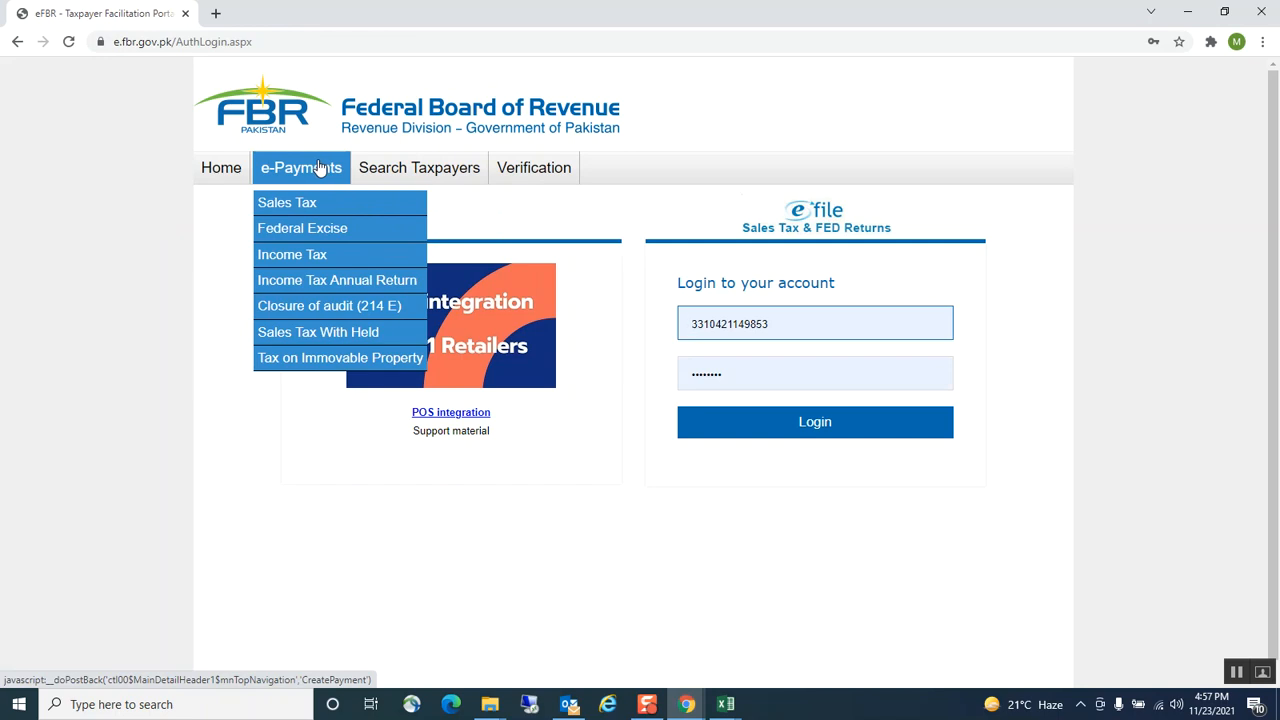
left_click(309, 254)
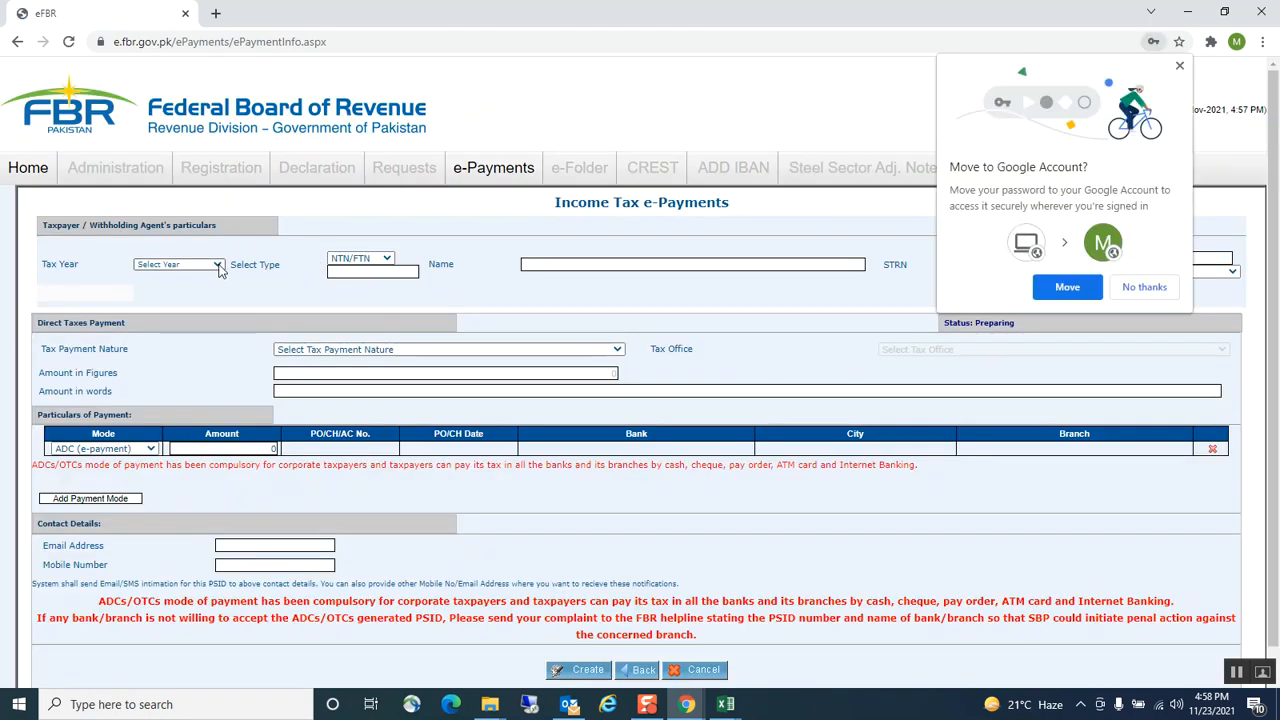
left_click(1140, 287)
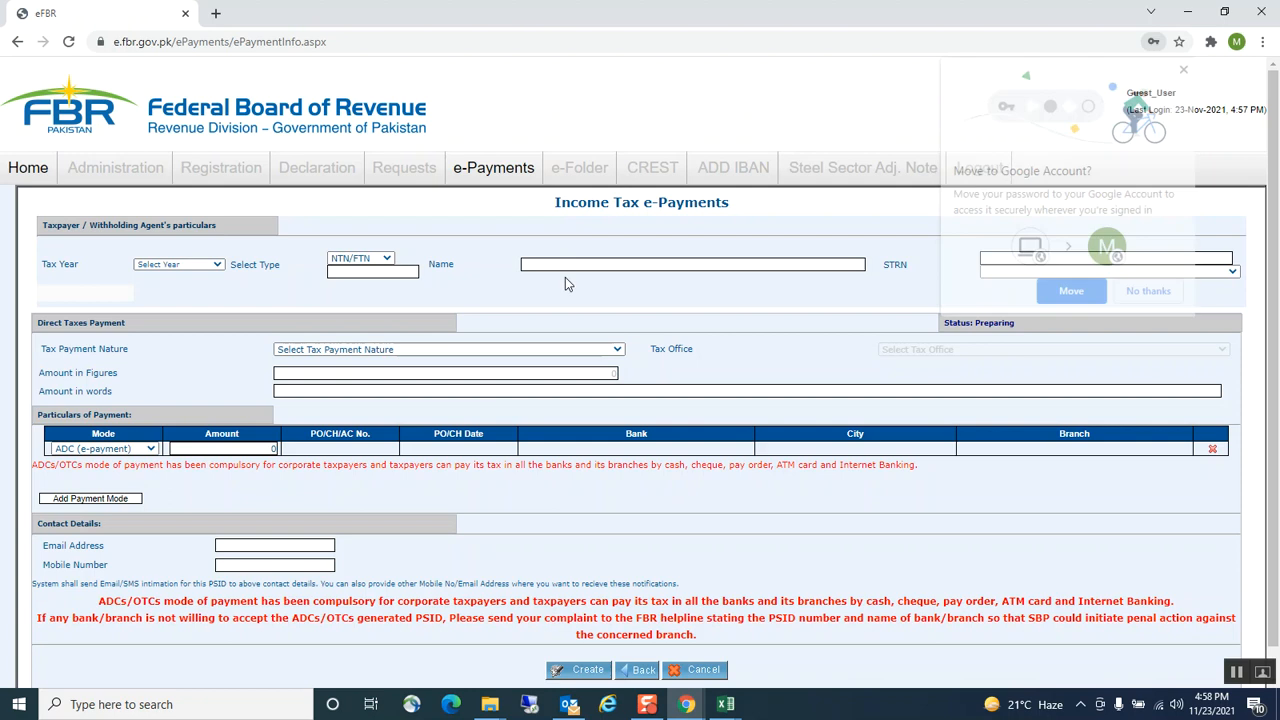
Step: Set the tax year to 2020, choose CNIC as the identification type and paste the taxpayer's CNIC number
left_click(217, 268)
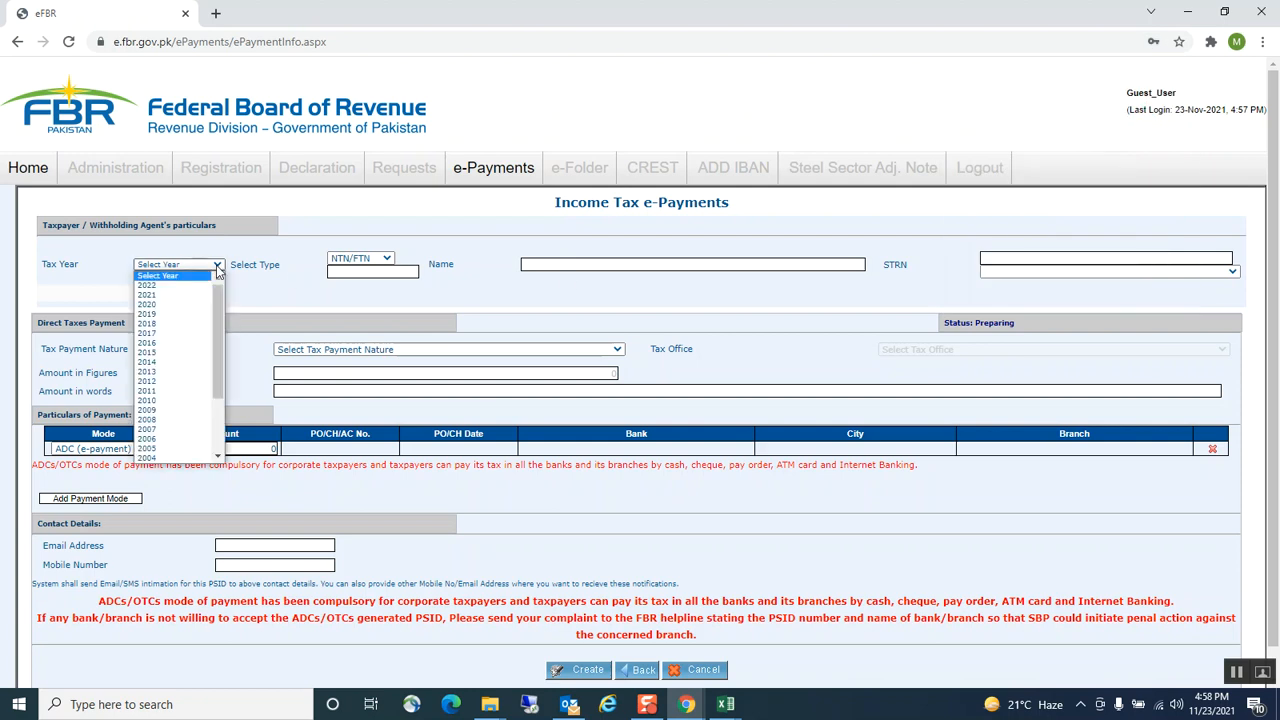
left_click(174, 305)
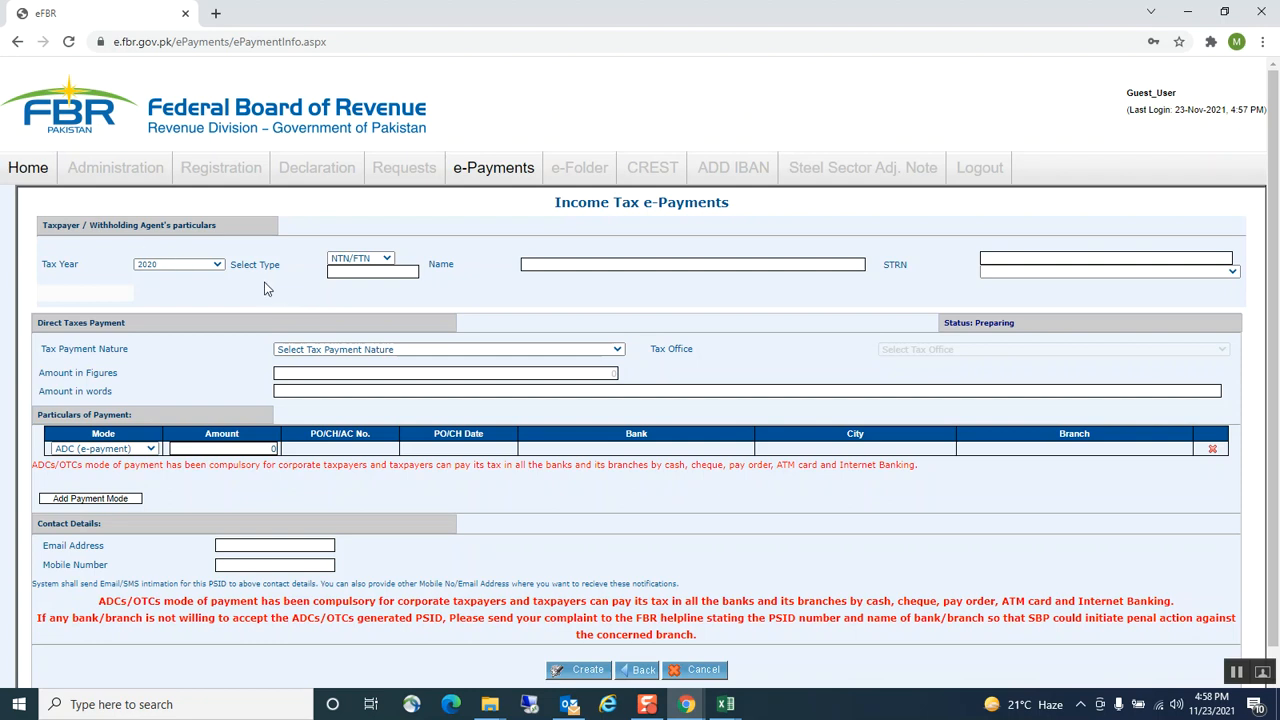
left_click(388, 262)
left_click(374, 283)
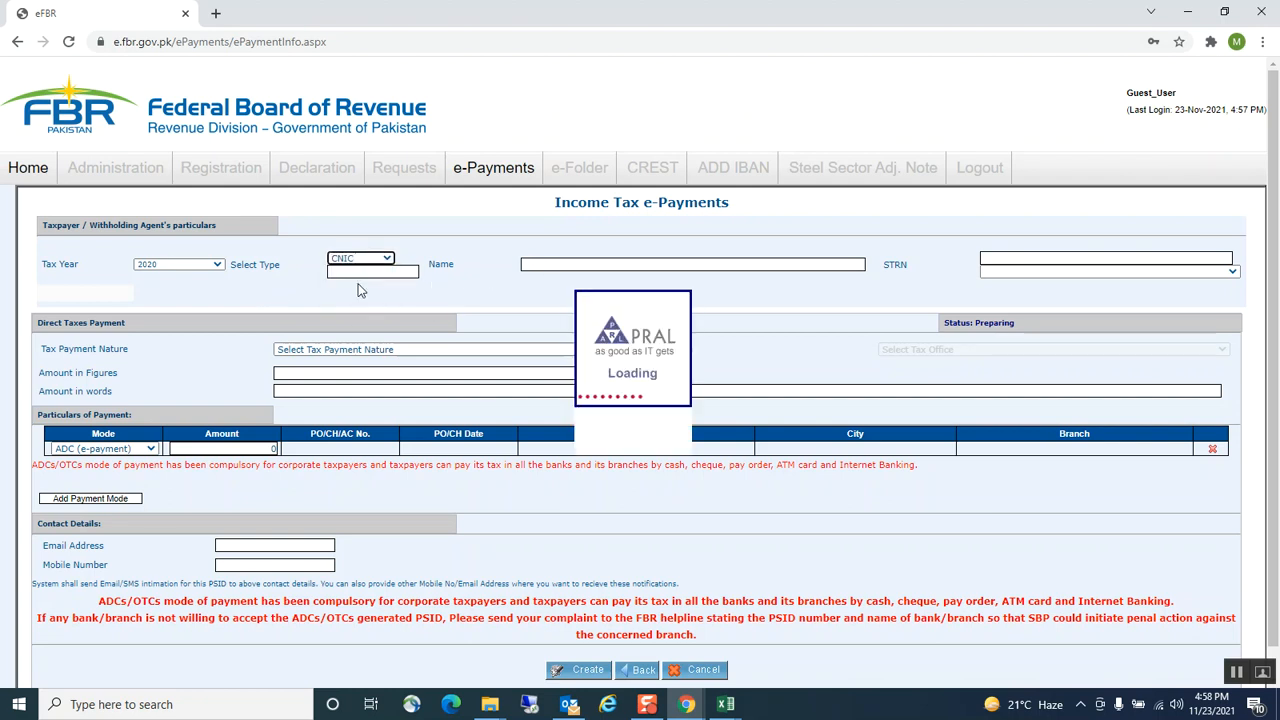
left_click(379, 272)
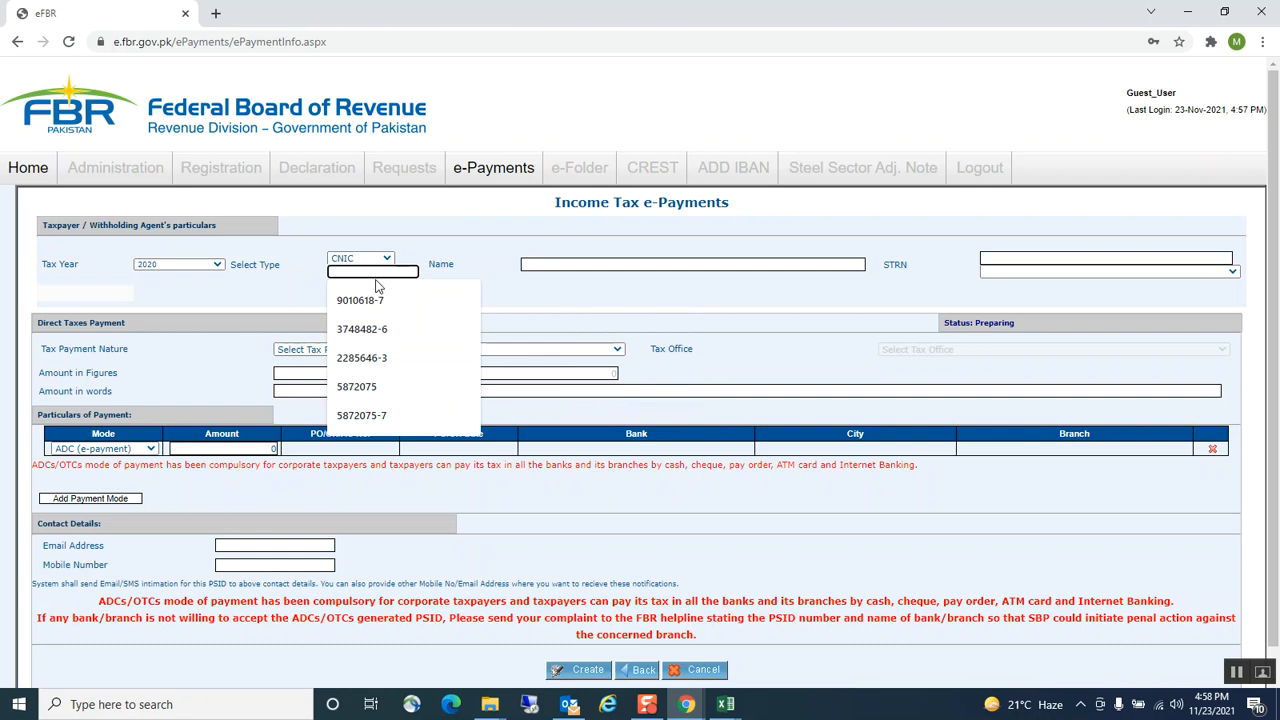
key("ctrl+v")
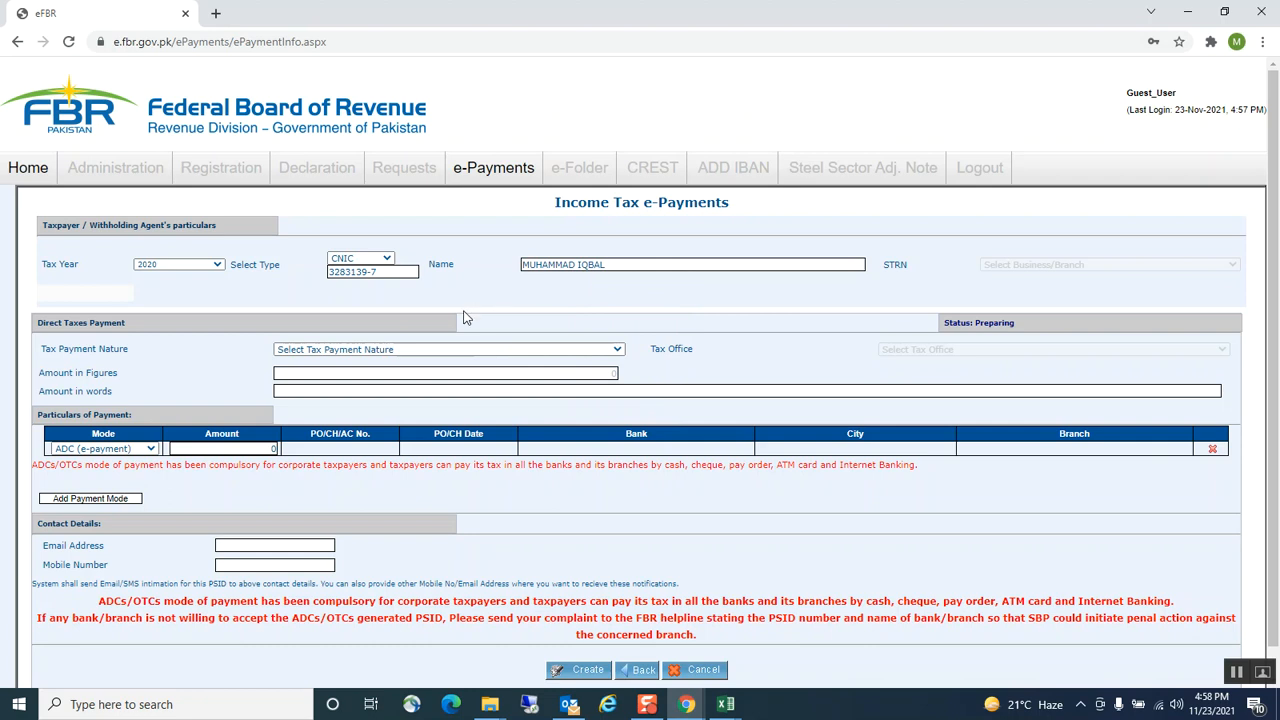
Step: Set the tax payment nature to Misc. and the payment section to 920601 - 182(A) - Surcharge for ATL
left_click(619, 353)
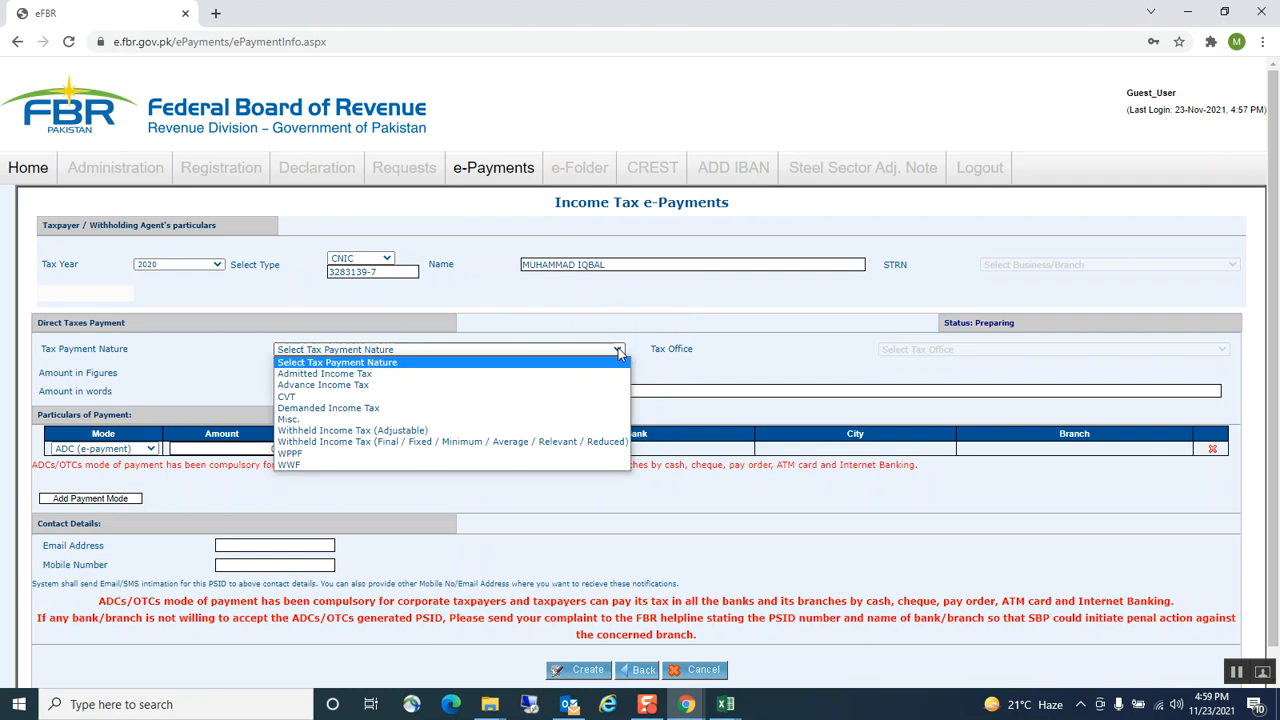
left_click(314, 420)
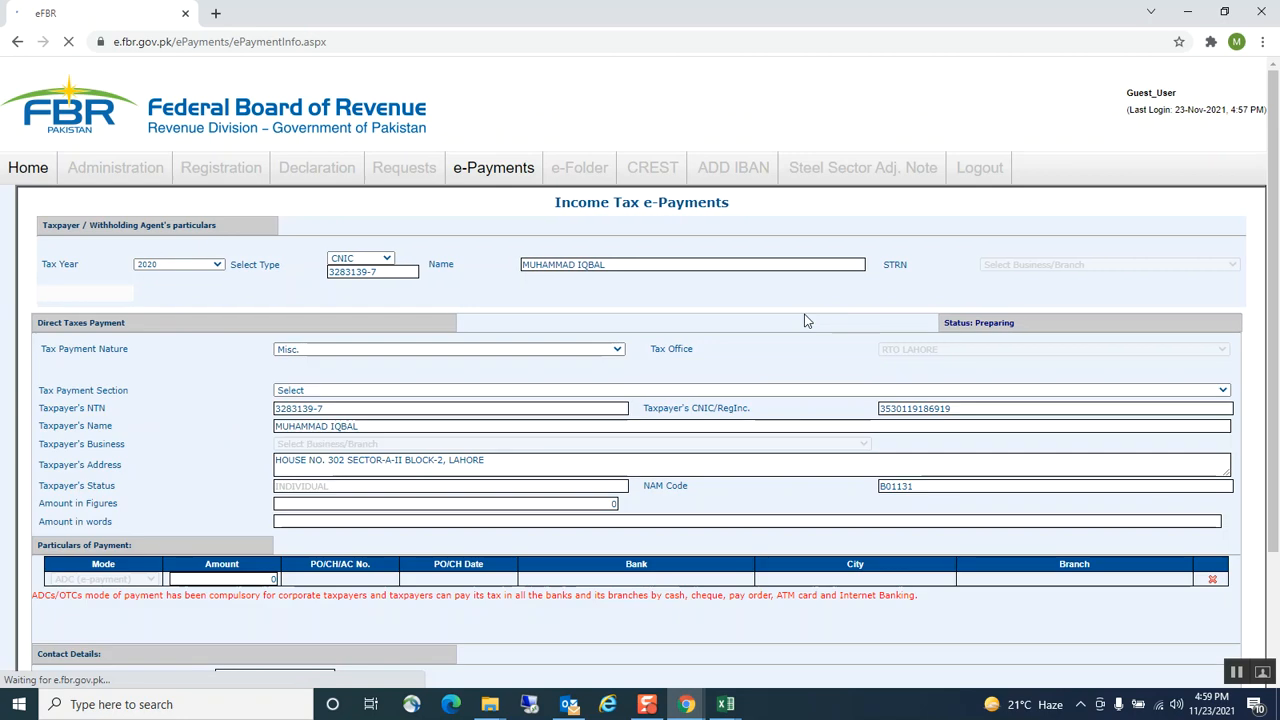
scroll(808, 321, "down", 1)
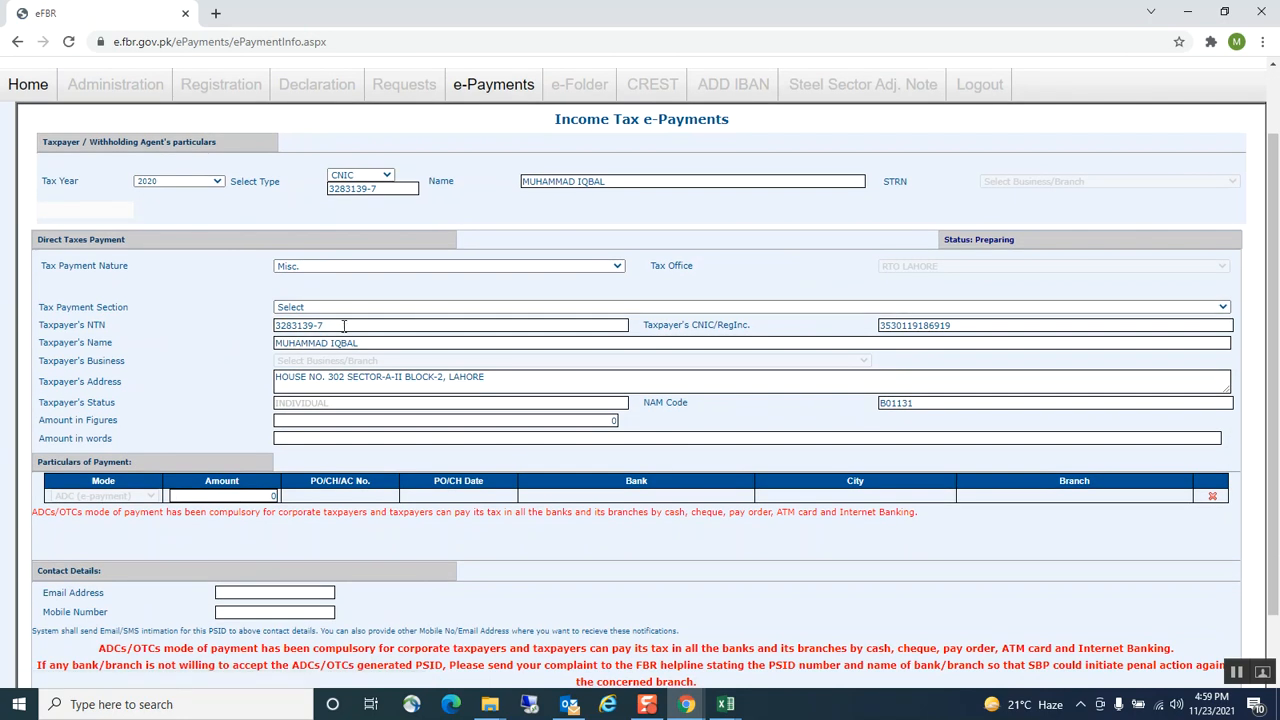
left_click(1221, 310)
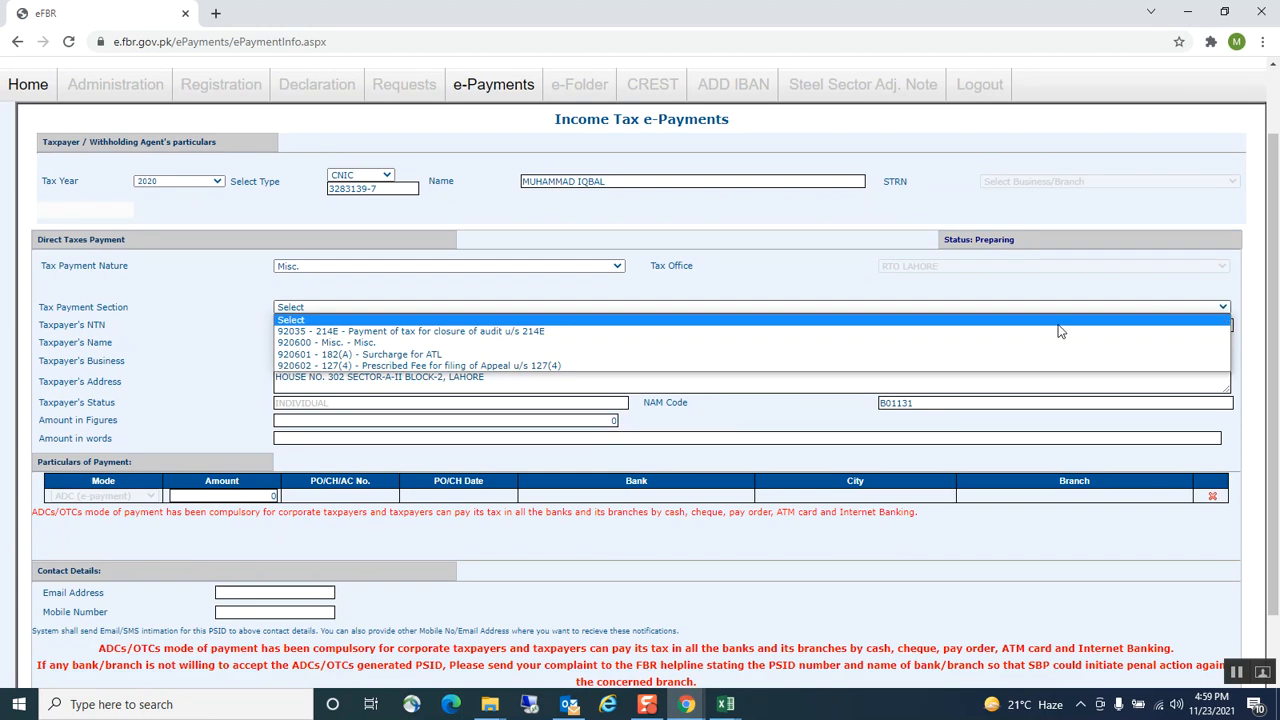
left_click(368, 355)
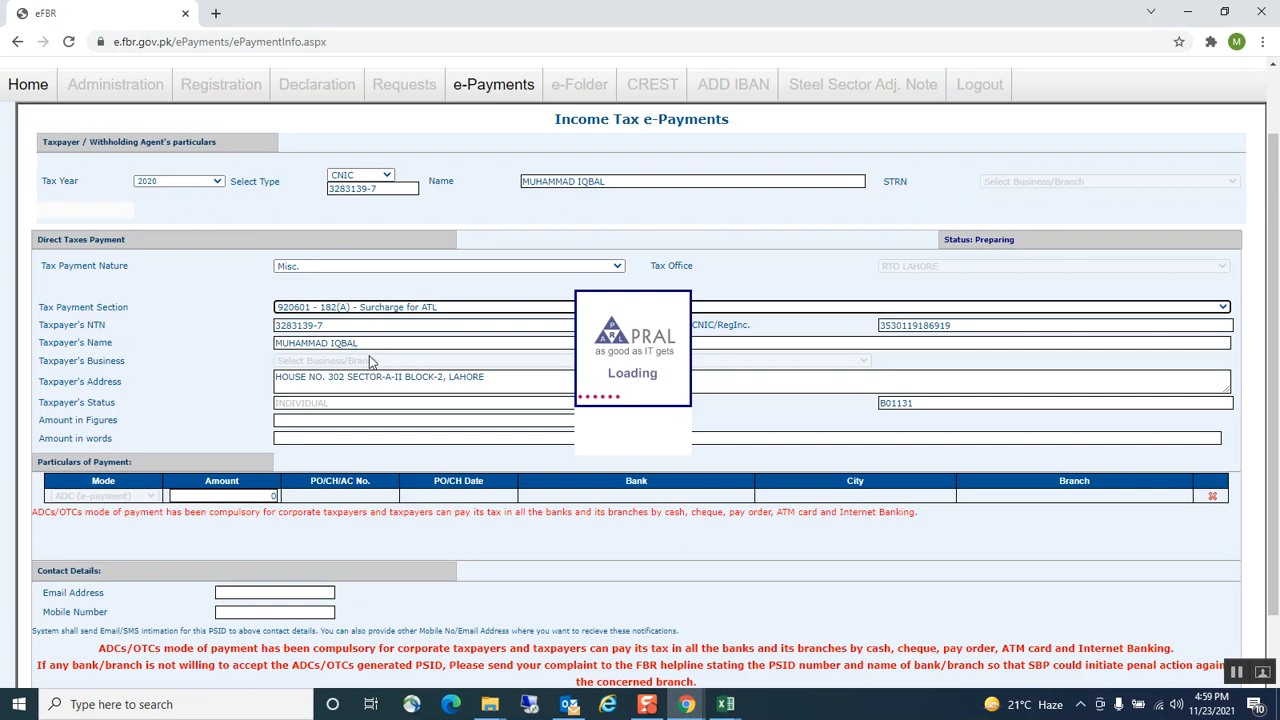
Step: Enter 1000 as the amount in figures and fill the same amount into the particulars of payment
scroll(443, 379, "down", 1)
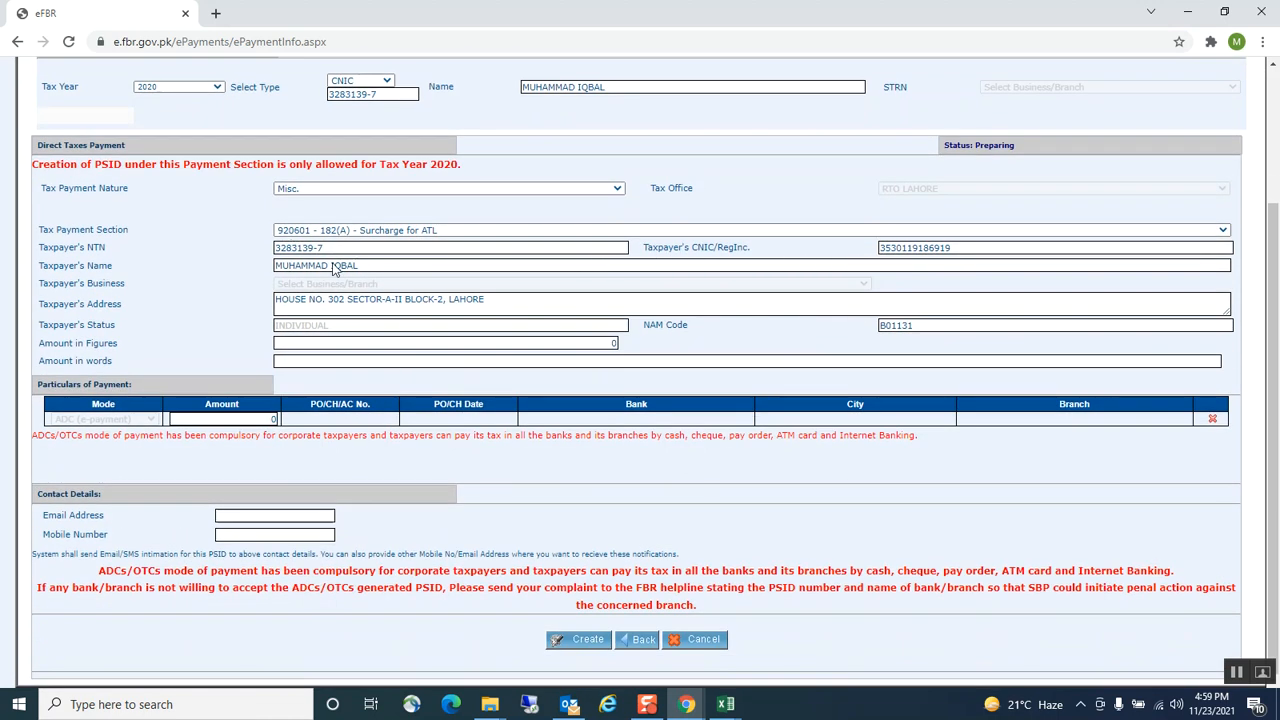
left_click(562, 343)
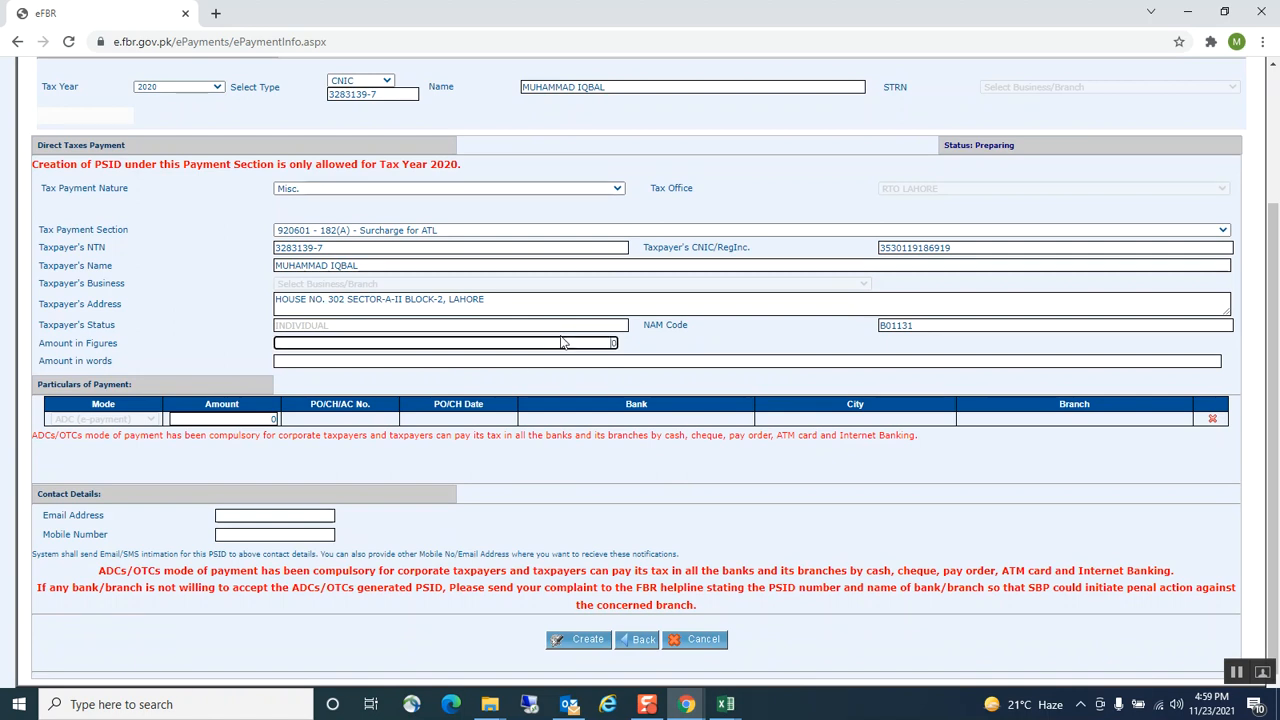
type("1000")
left_click(688, 360)
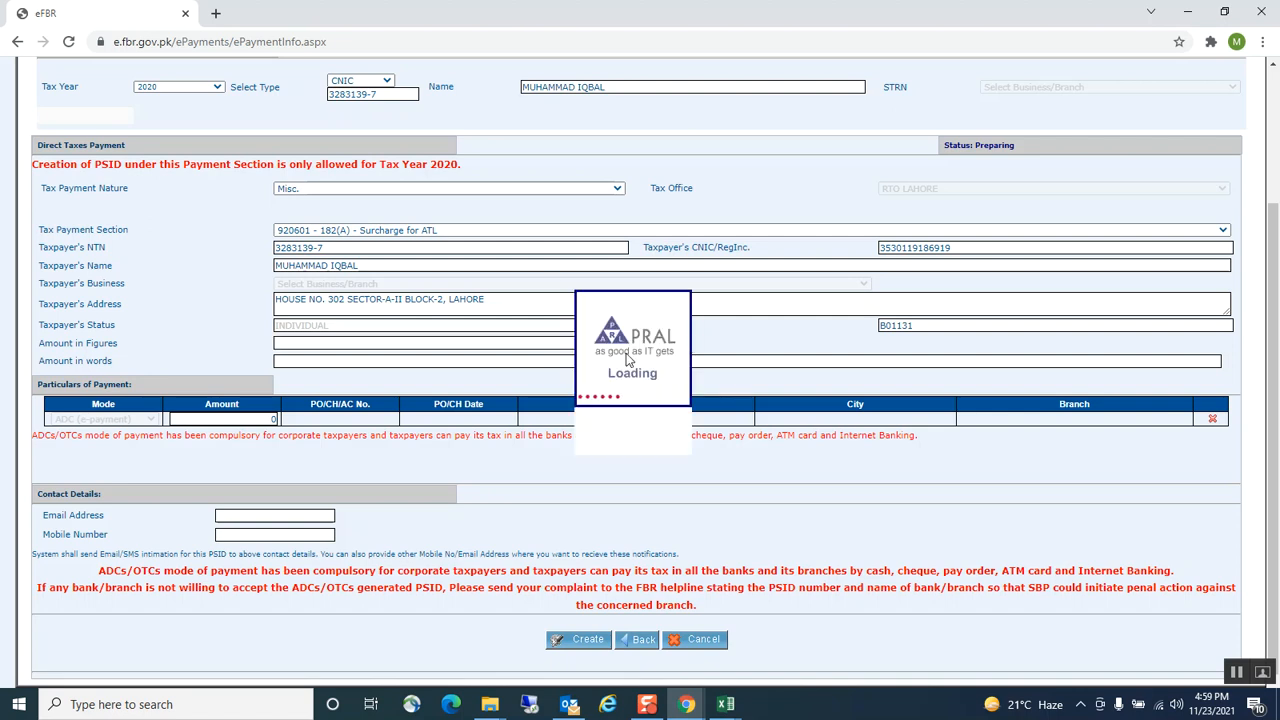
left_click(193, 418)
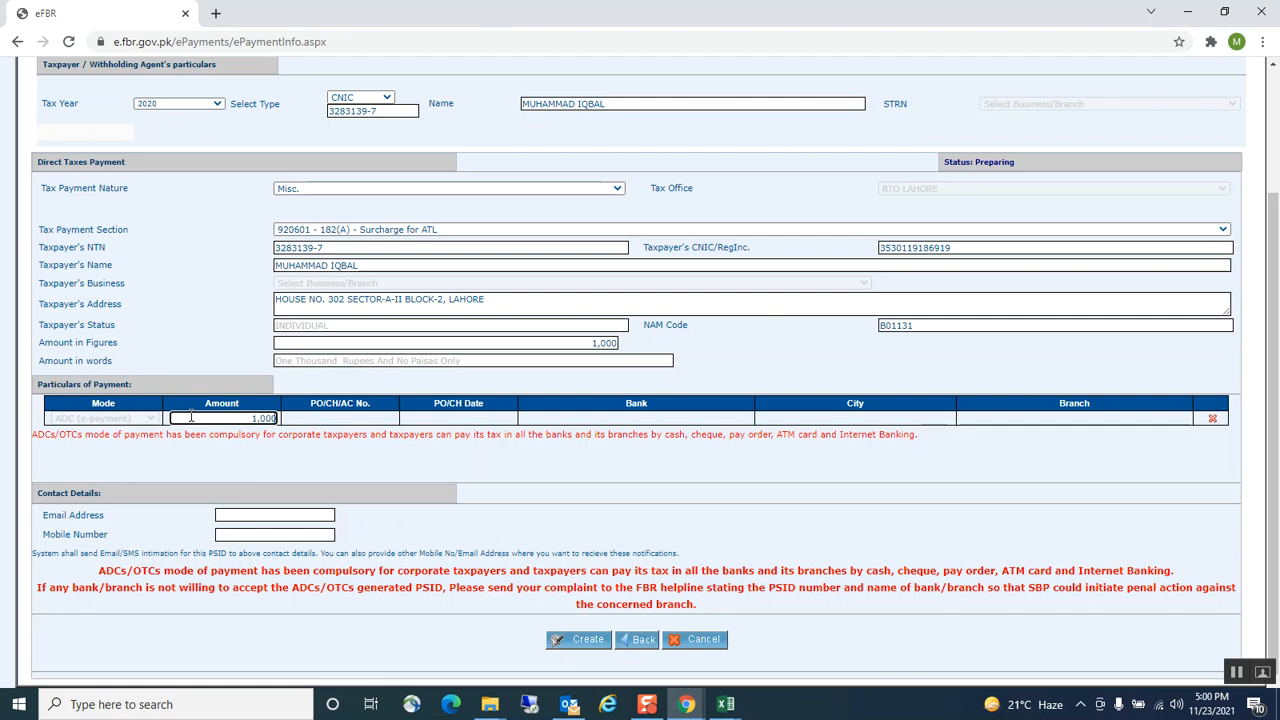
left_click(398, 472)
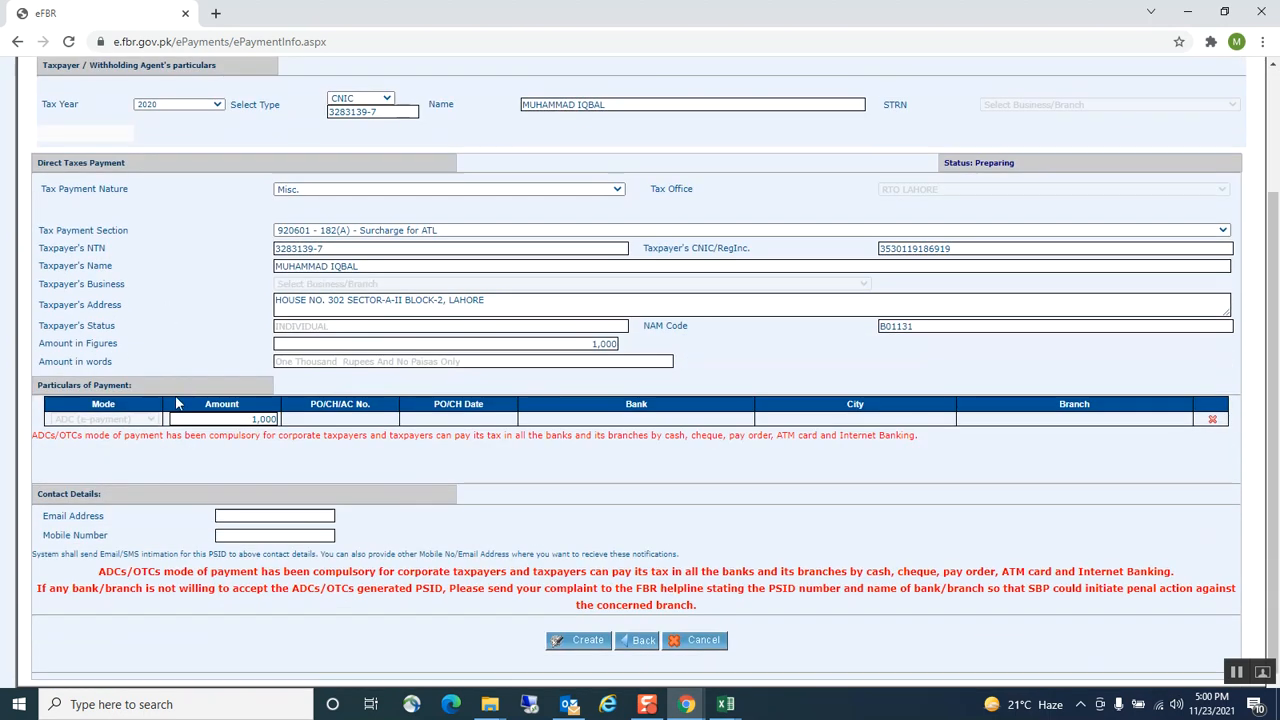
Step: Copy the taxpayer's e-mail address from the ITR information workbook in Excel into the payment form's Email Address field
left_click(232, 516)
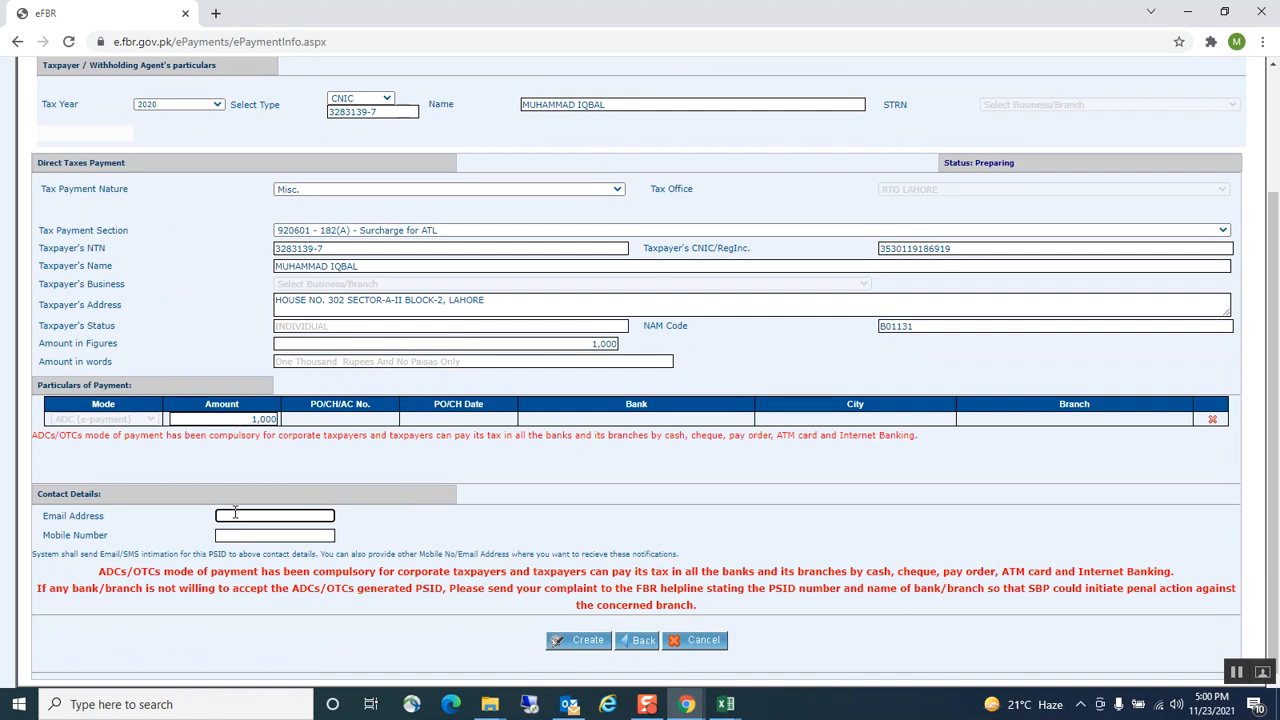
left_click(728, 706)
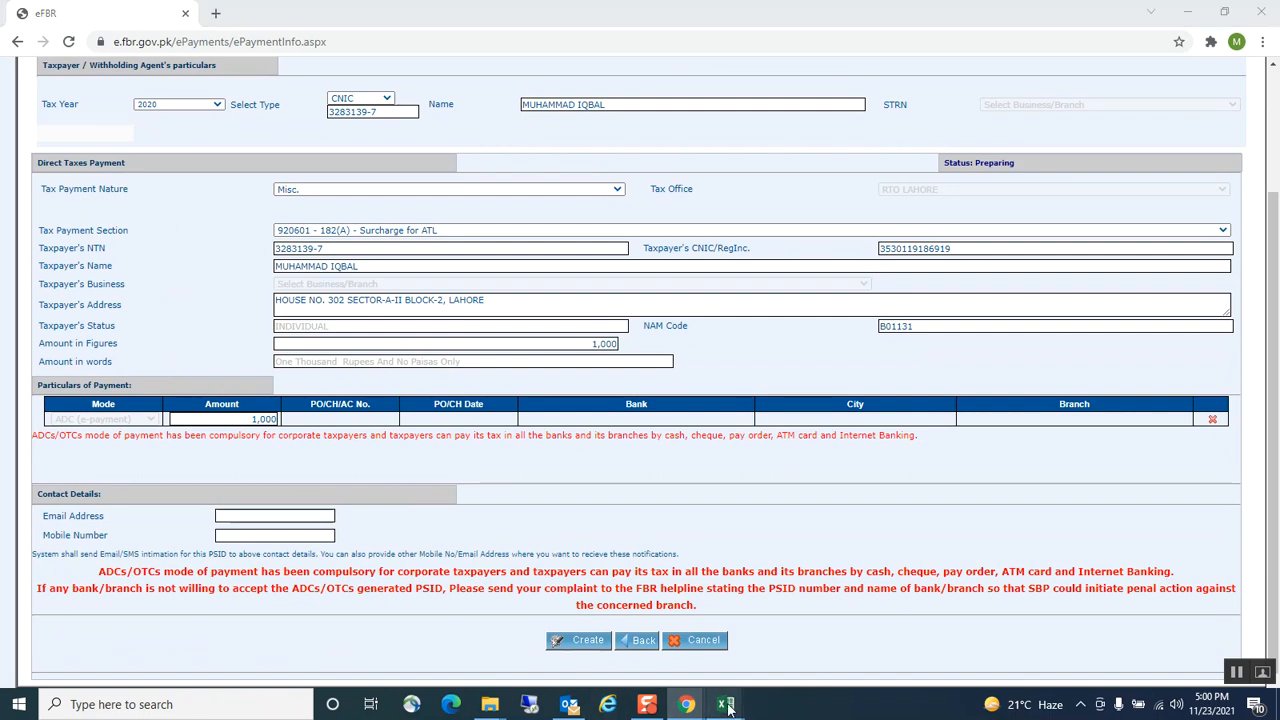
left_click(749, 602)
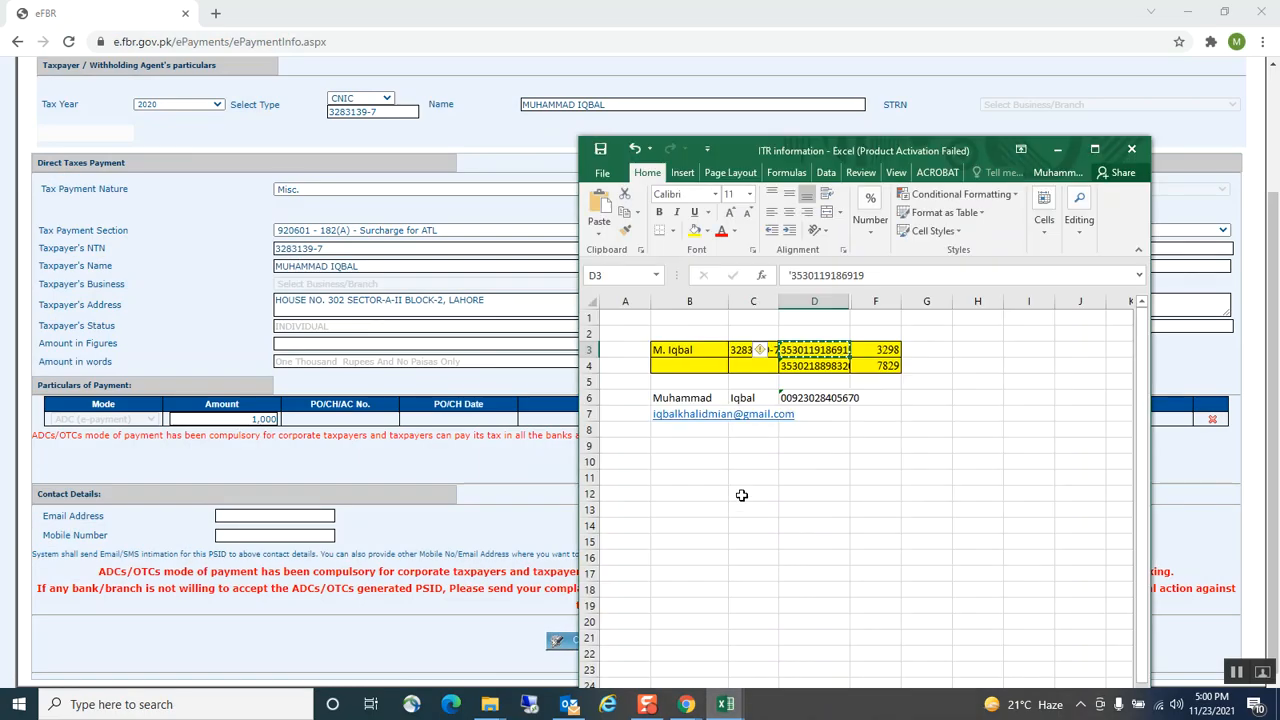
left_click(625, 413)
key("Right")
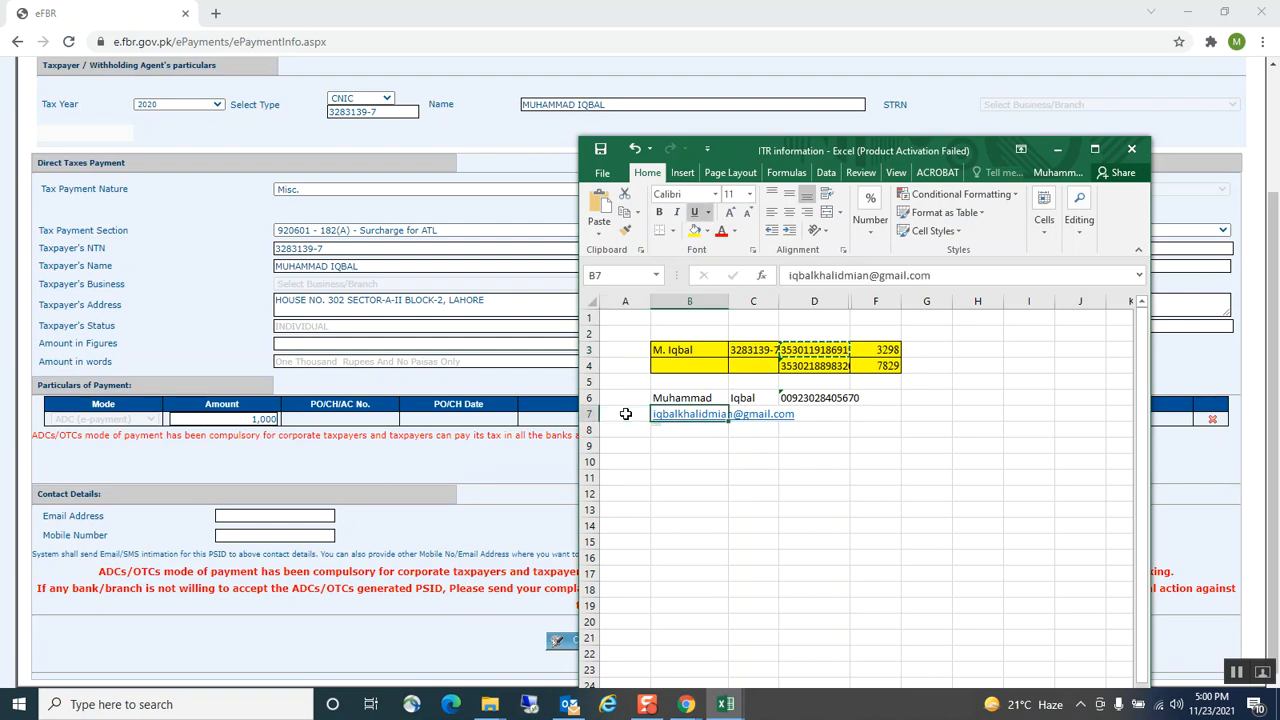
key("ctrl+c")
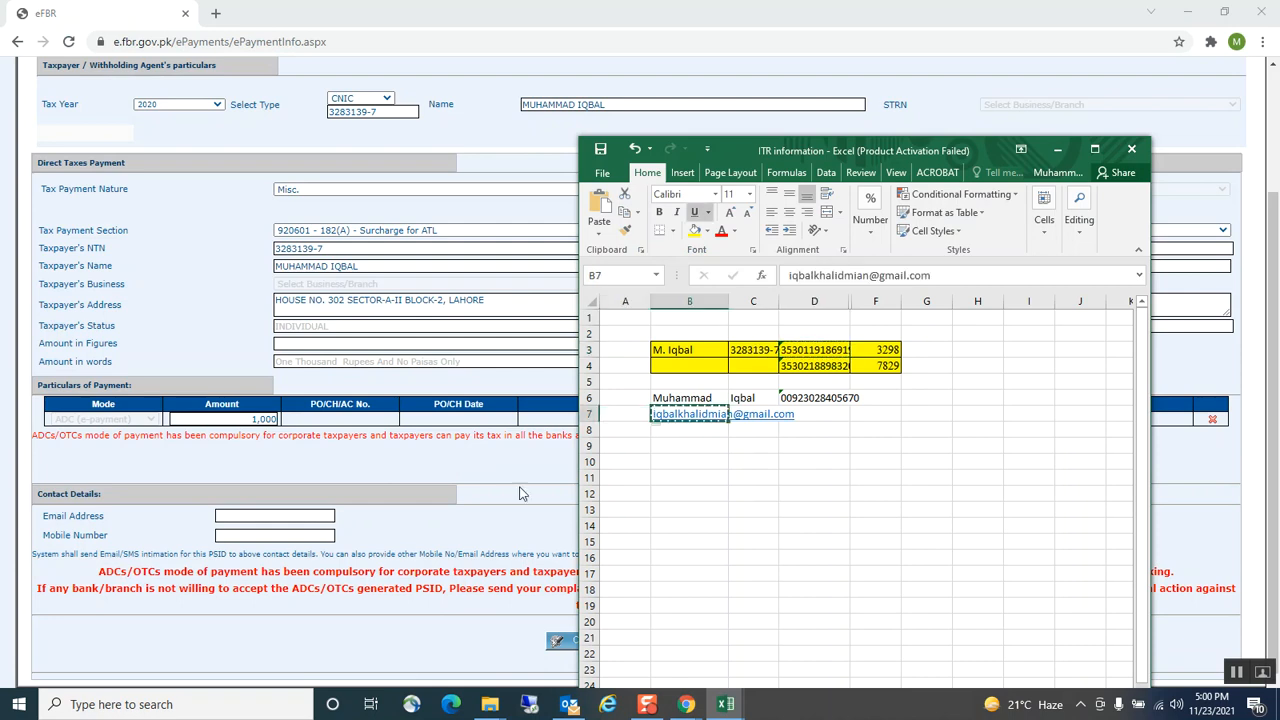
left_click(242, 515)
key("ctrl+v")
Step: Copy the taxpayer's phone number from the ITR information workbook in Excel into the payment form's Mobile Number field
left_click(254, 534)
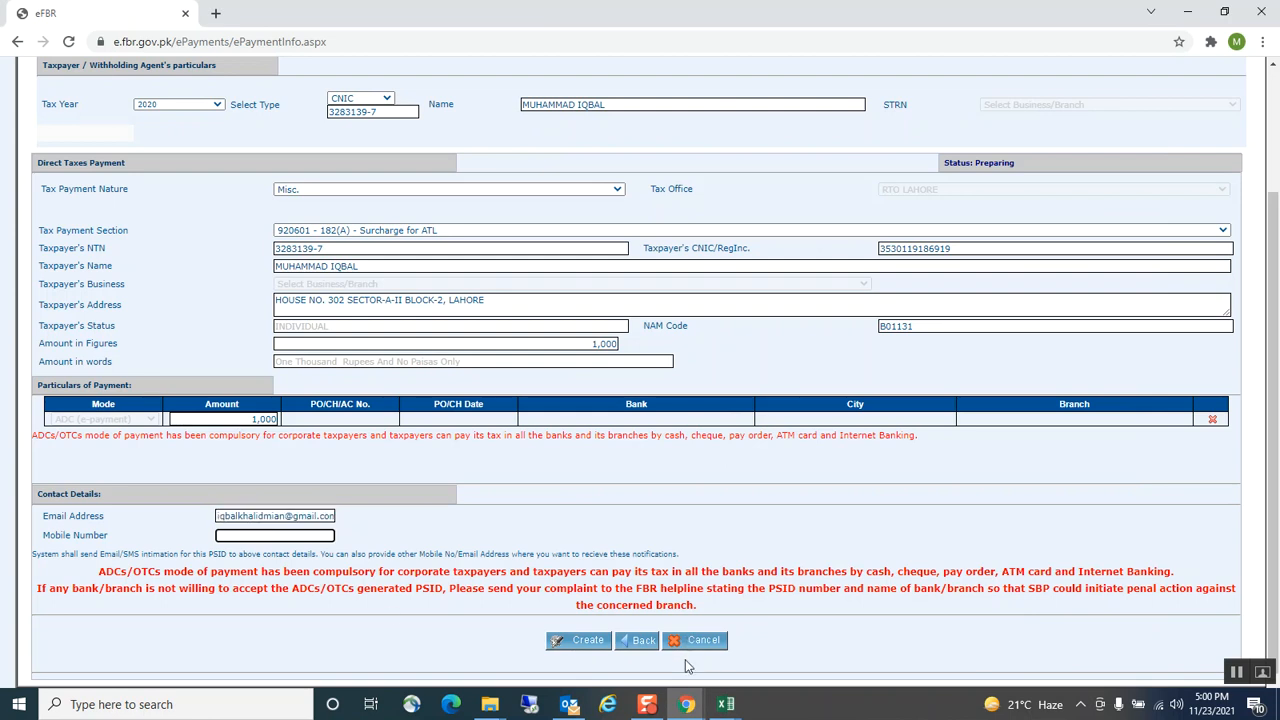
left_click(726, 704)
left_click(749, 634)
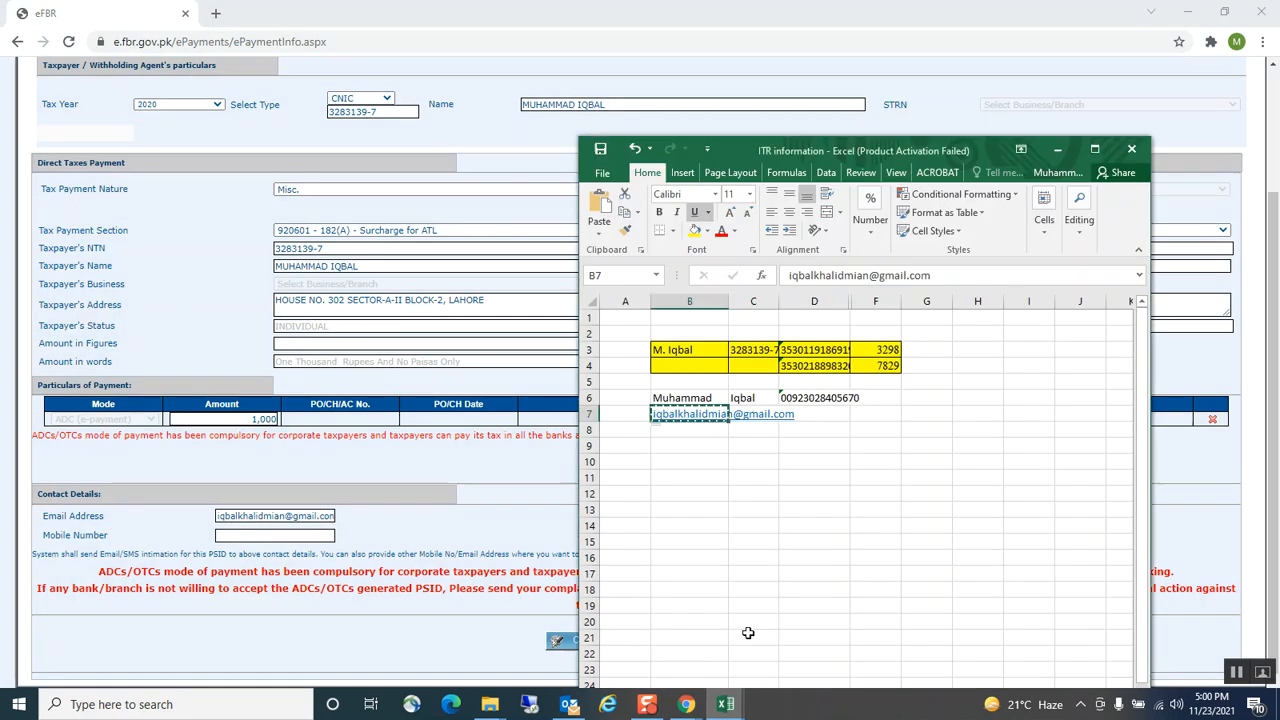
left_click(718, 418)
key("ctrl+c")
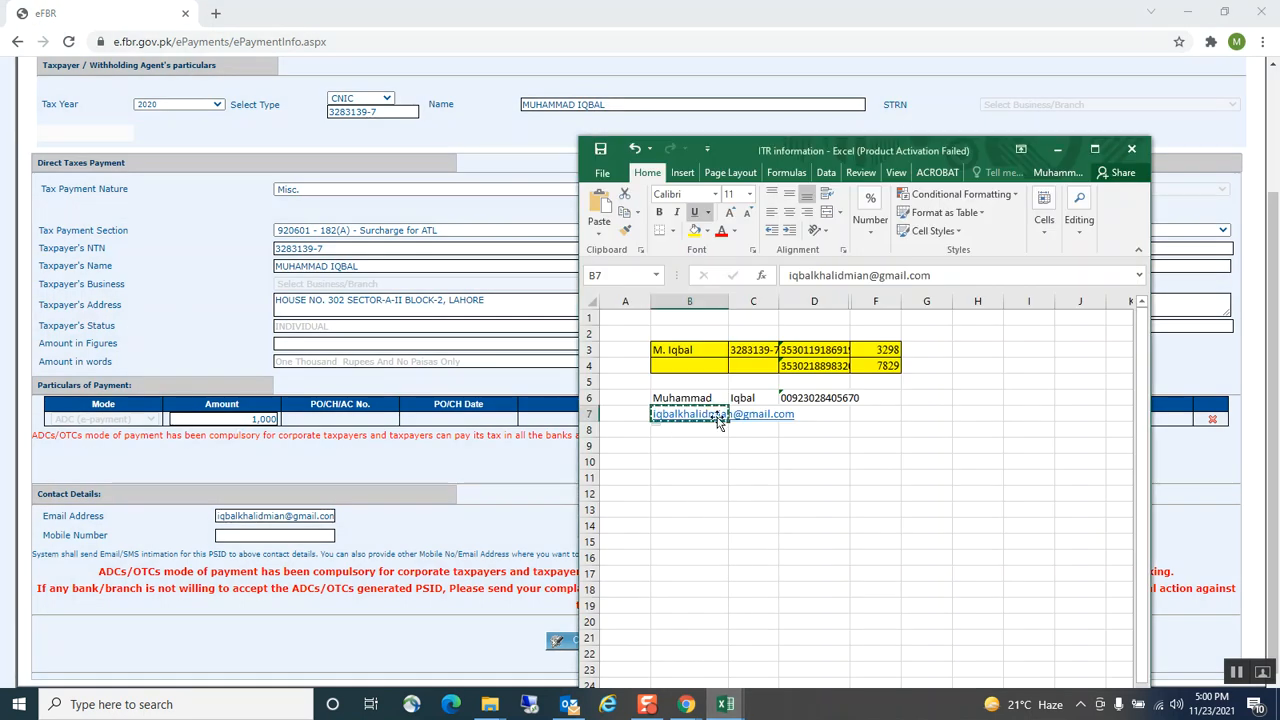
left_click(790, 398)
key("ctrl+c")
left_click(231, 534)
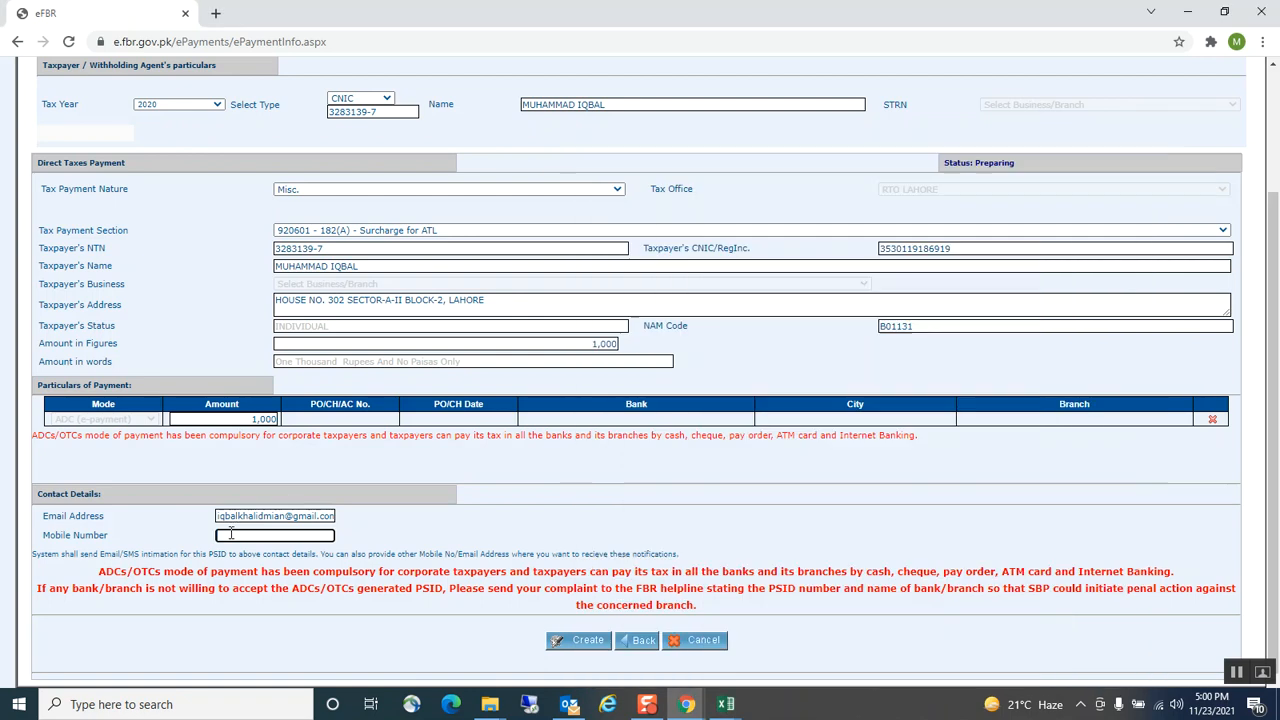
left_click(455, 518)
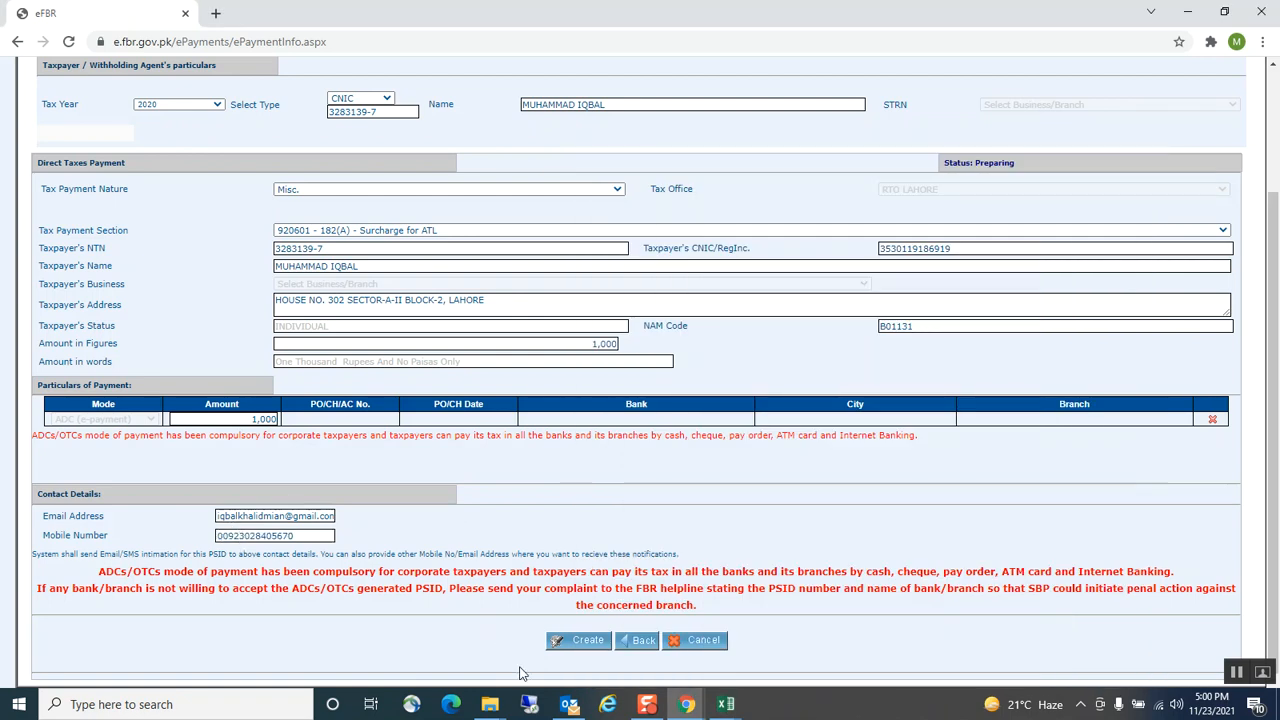
Step: Create the income tax e-payment and review its tax year, taxpayer, section, amount and contact details
left_click(592, 645)
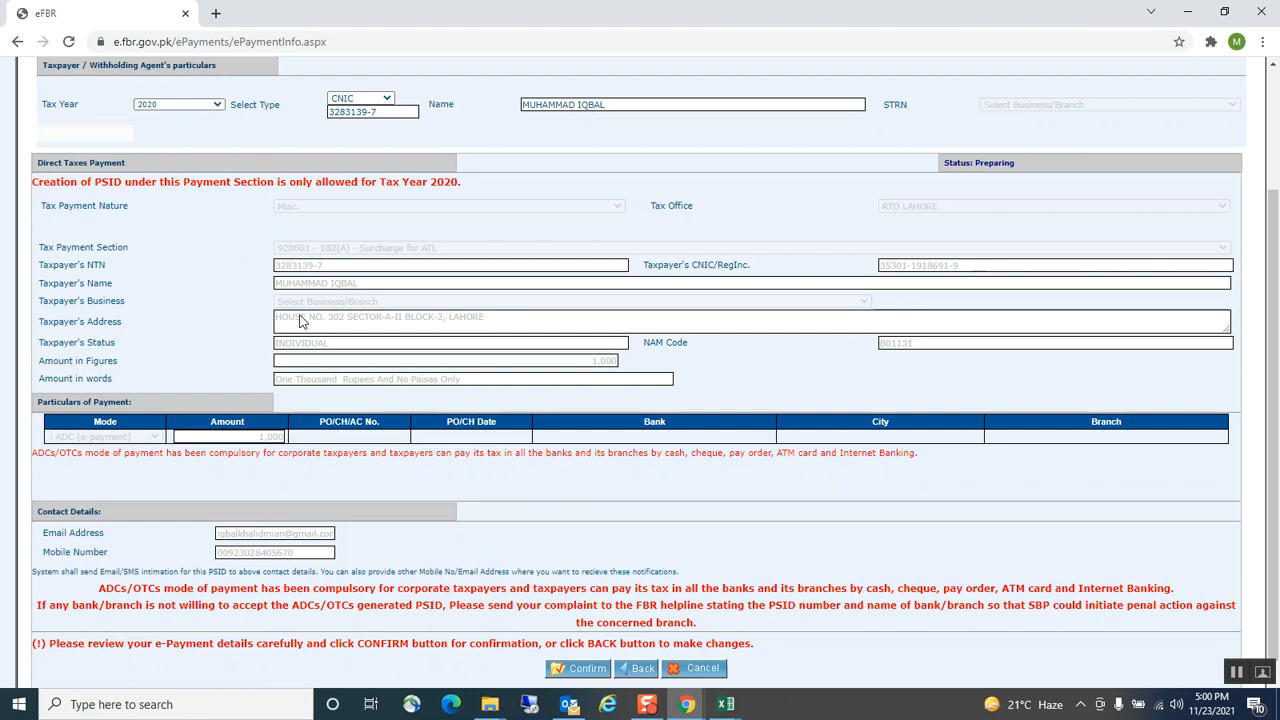
scroll(210, 278, "down", 1)
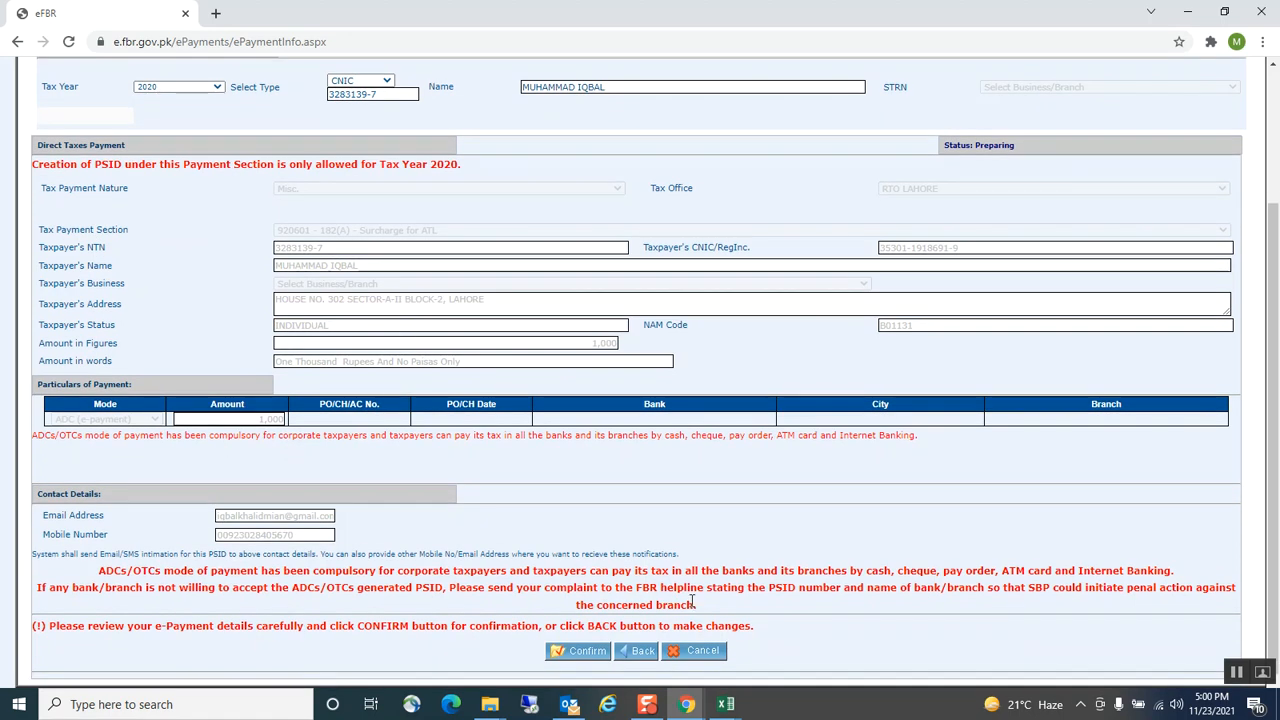
scroll(299, 288, "up", 3)
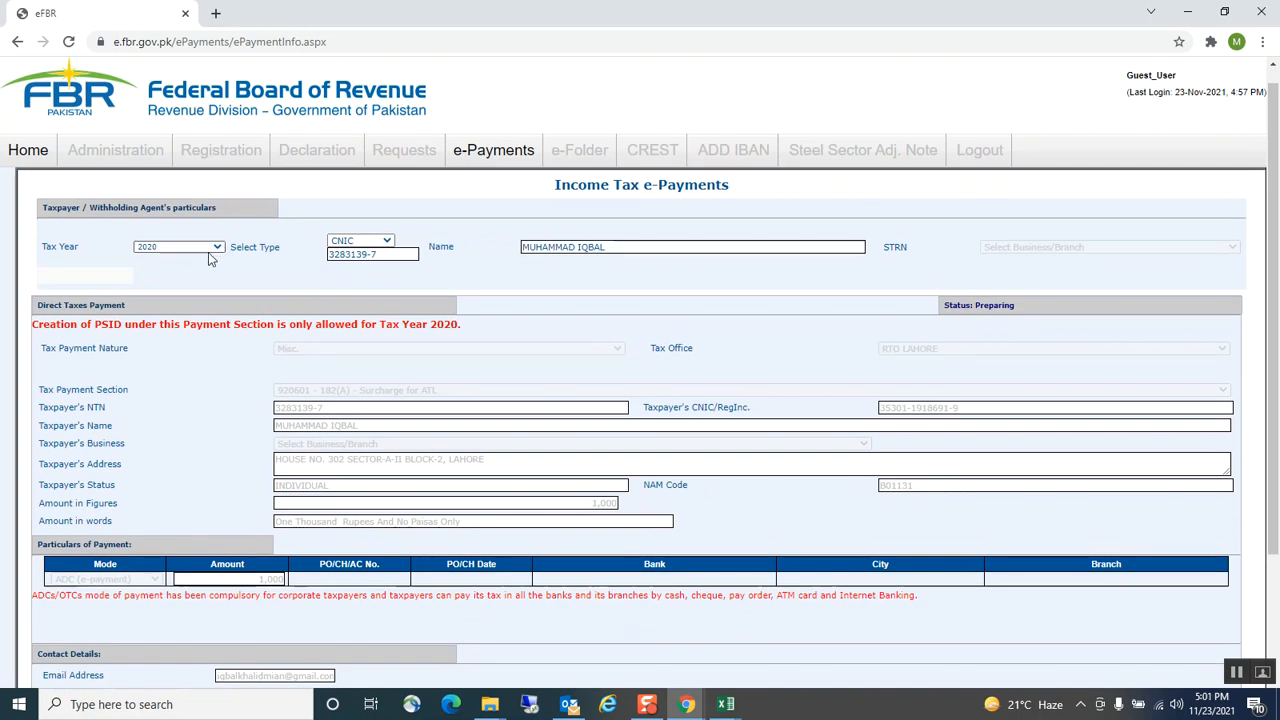
scroll(257, 262, "down", 3)
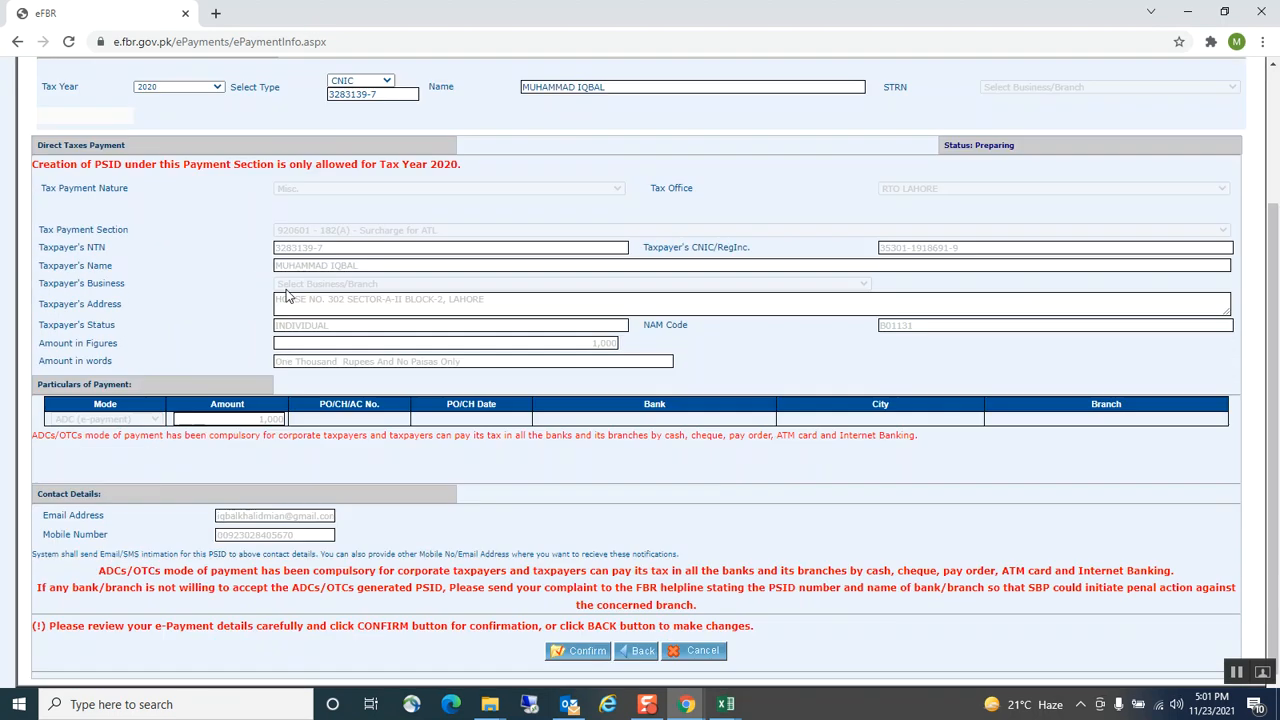
Step: Confirm the income tax e-payment to create the payment slip, and look through the nearest bank branches and the available cities
left_click(576, 655)
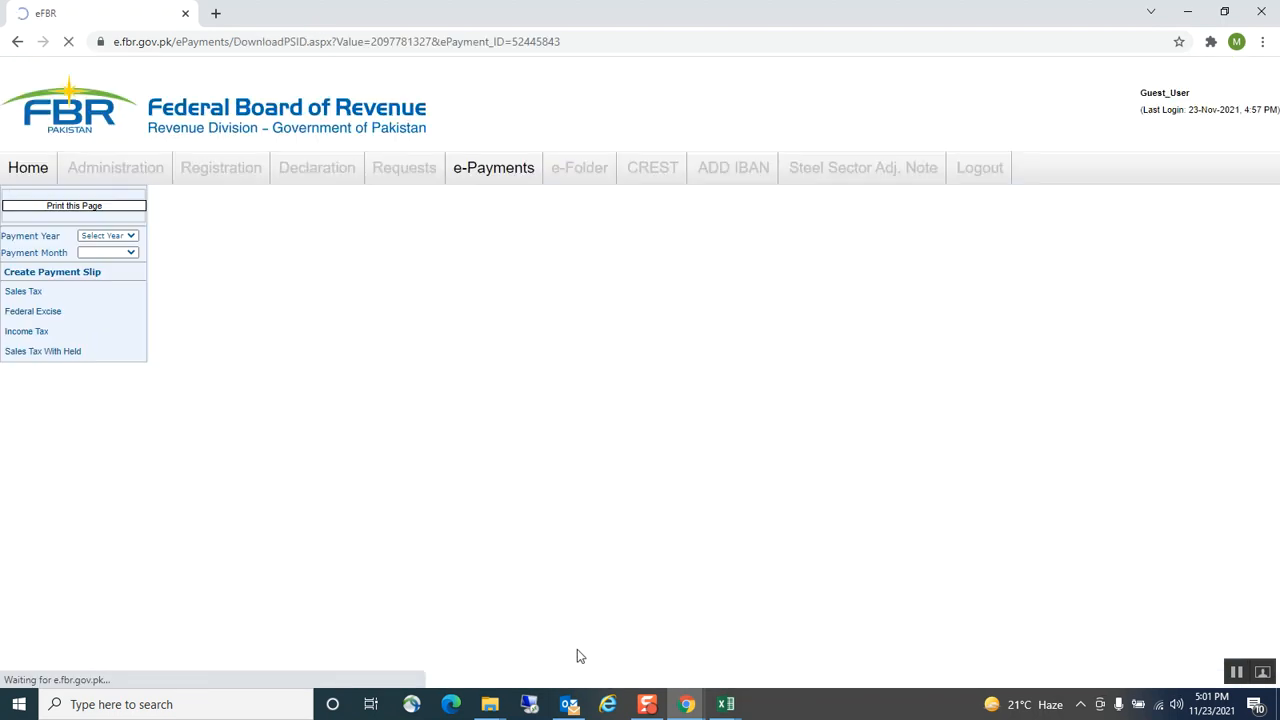
scroll(668, 430, "down", 15)
scroll(670, 442, "up", 12)
scroll(674, 409, "down", 12)
scroll(710, 473, "up", 6)
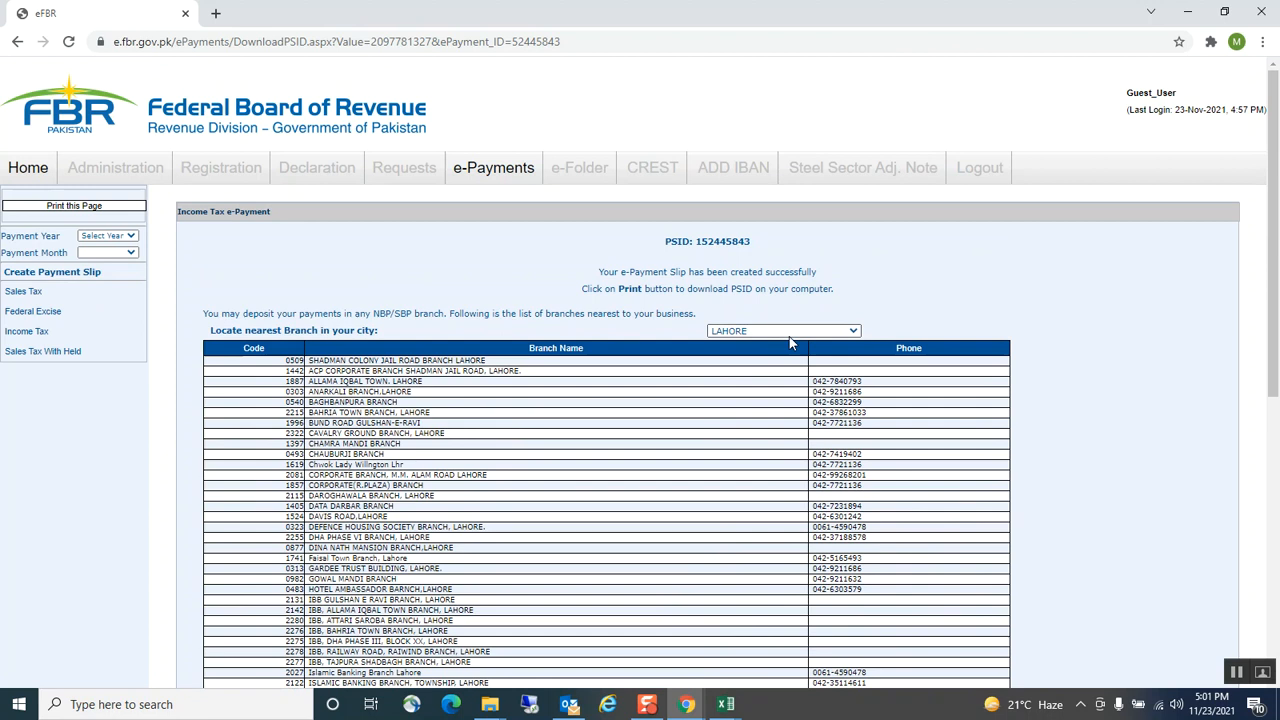
left_click(853, 335)
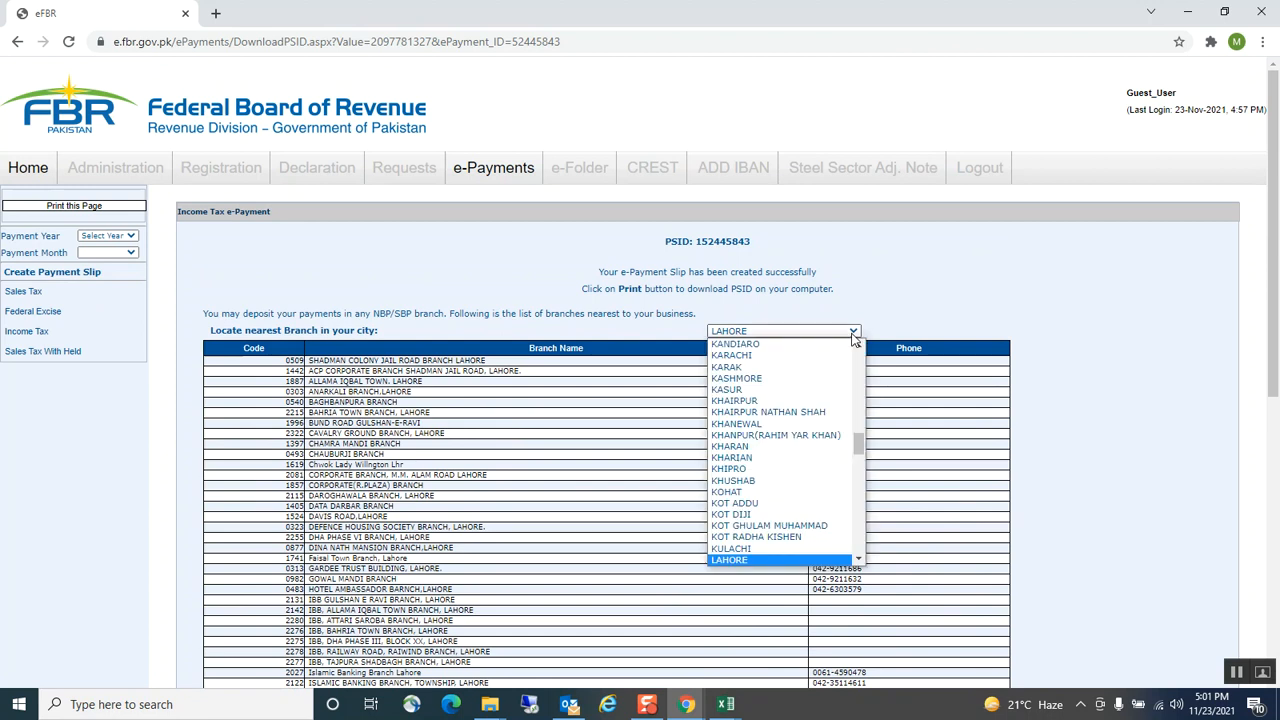
left_click(853, 333)
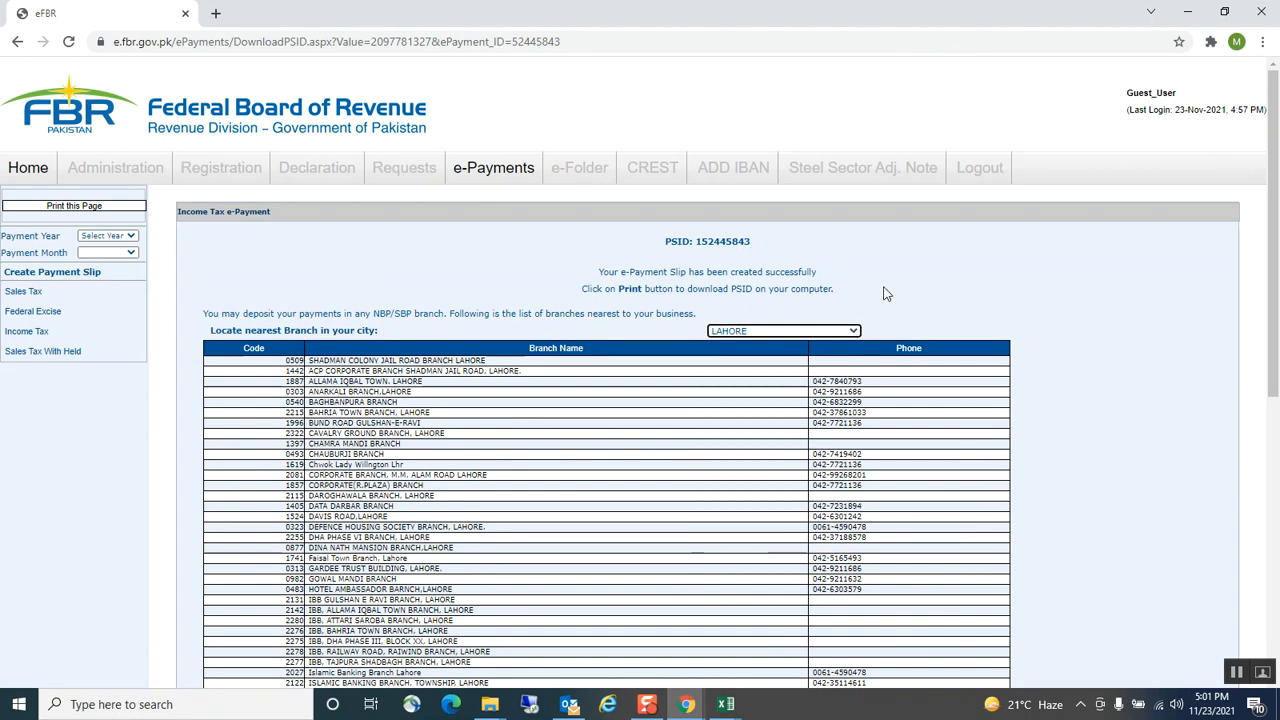
Step: Print the created payment slip to download it as a PDF, and open the downloaded file
scroll(886, 290, "down", 5)
left_click(698, 662)
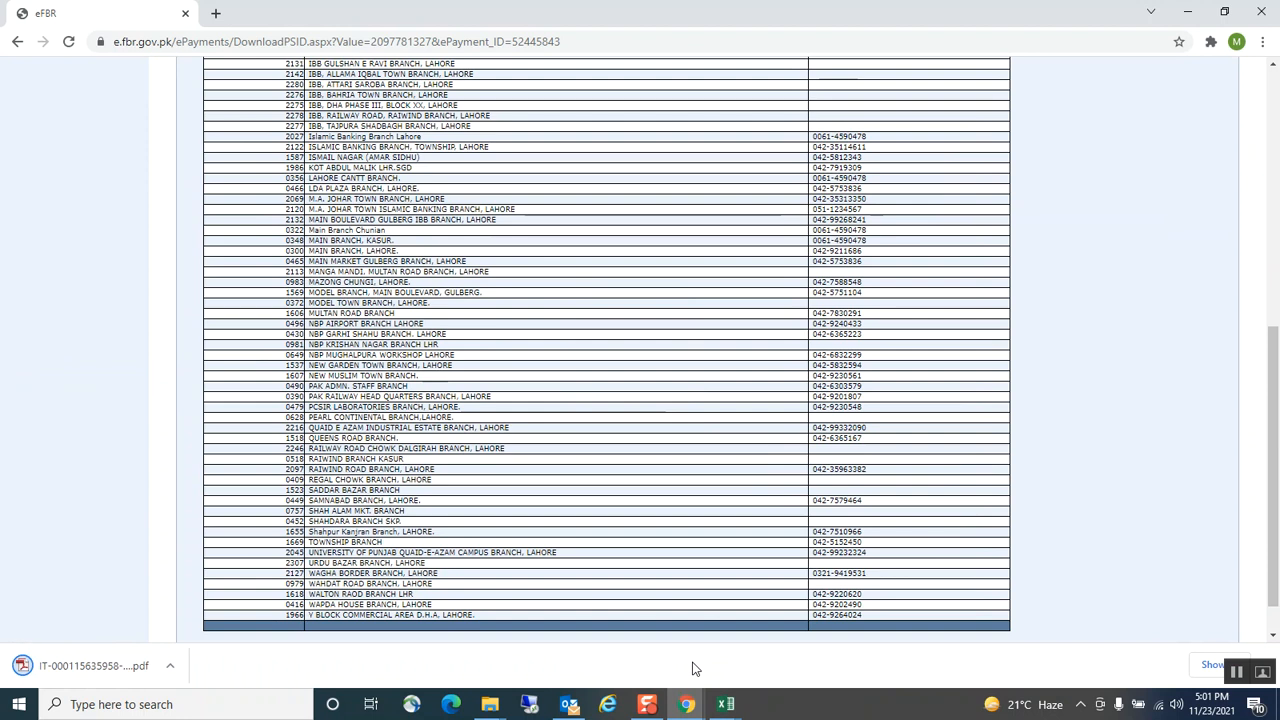
left_click(115, 670)
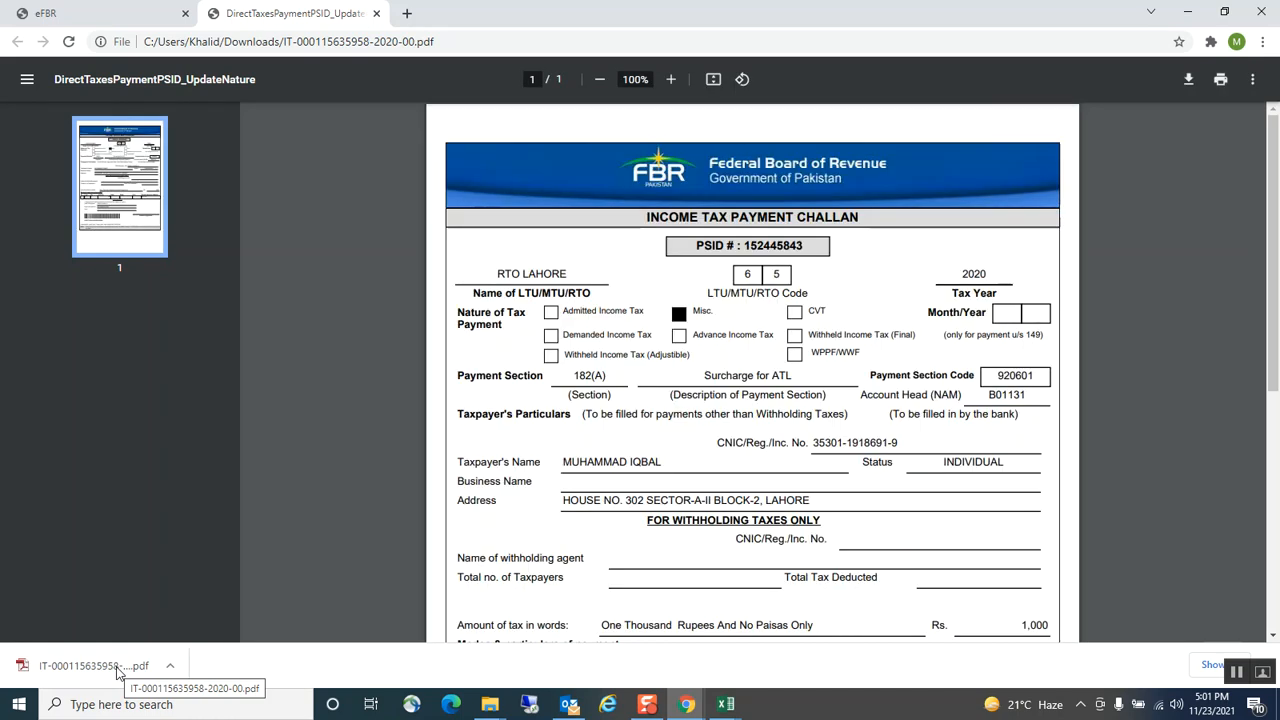
Step: Review the income tax payment challan, including its tax year, payment section, taxpayer particulars, amount and depositor declaration
scroll(936, 412, "down", 4)
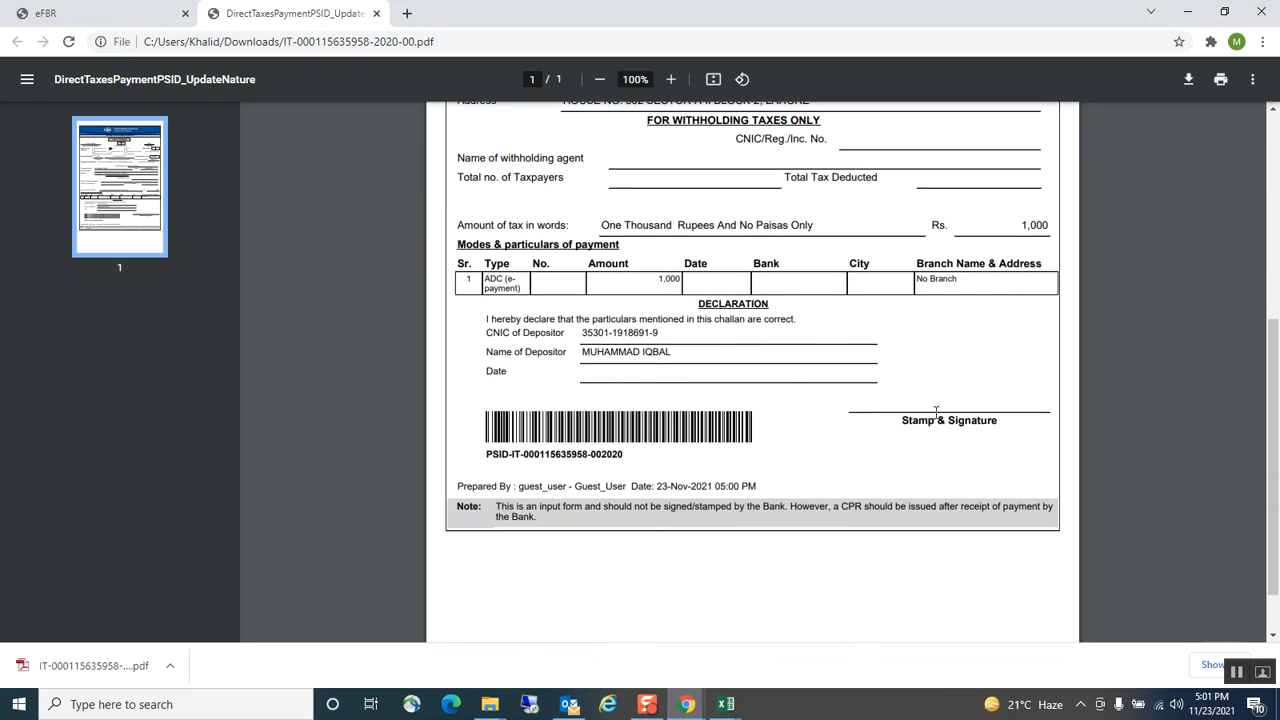
scroll(868, 420, "up", 3)
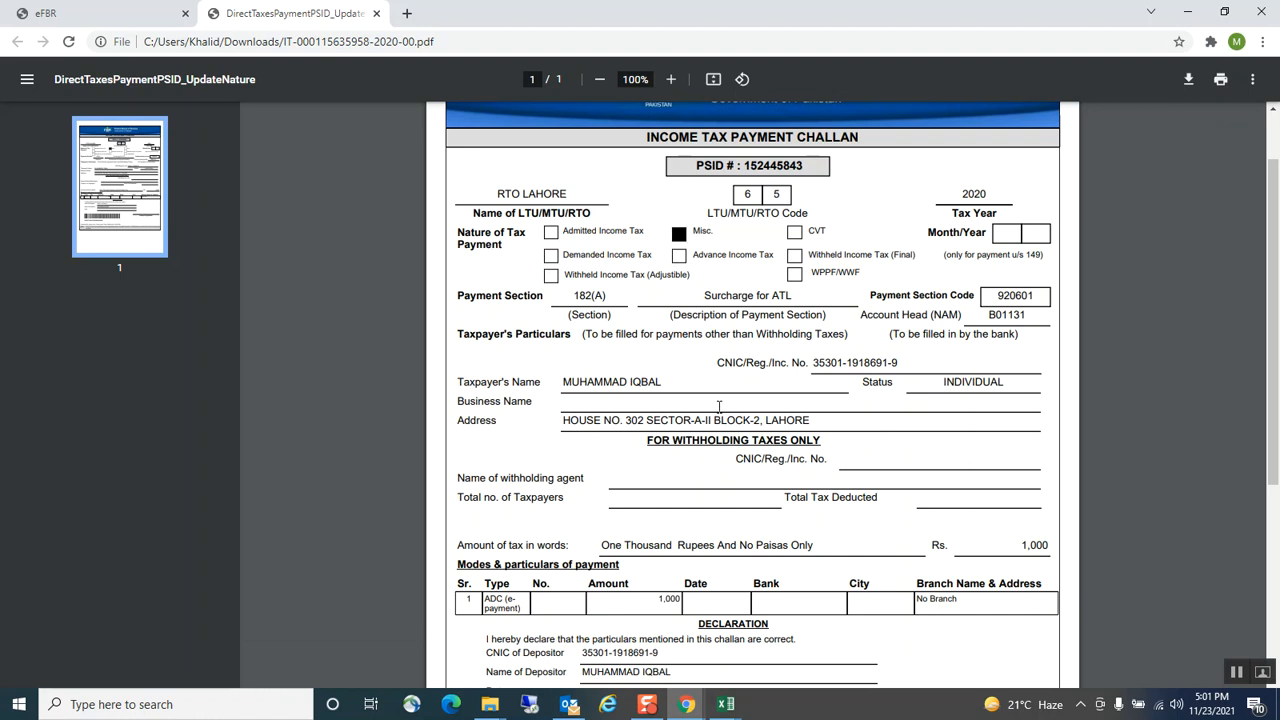
scroll(725, 405, "down", 3)
scroll(766, 398, "up", 4)
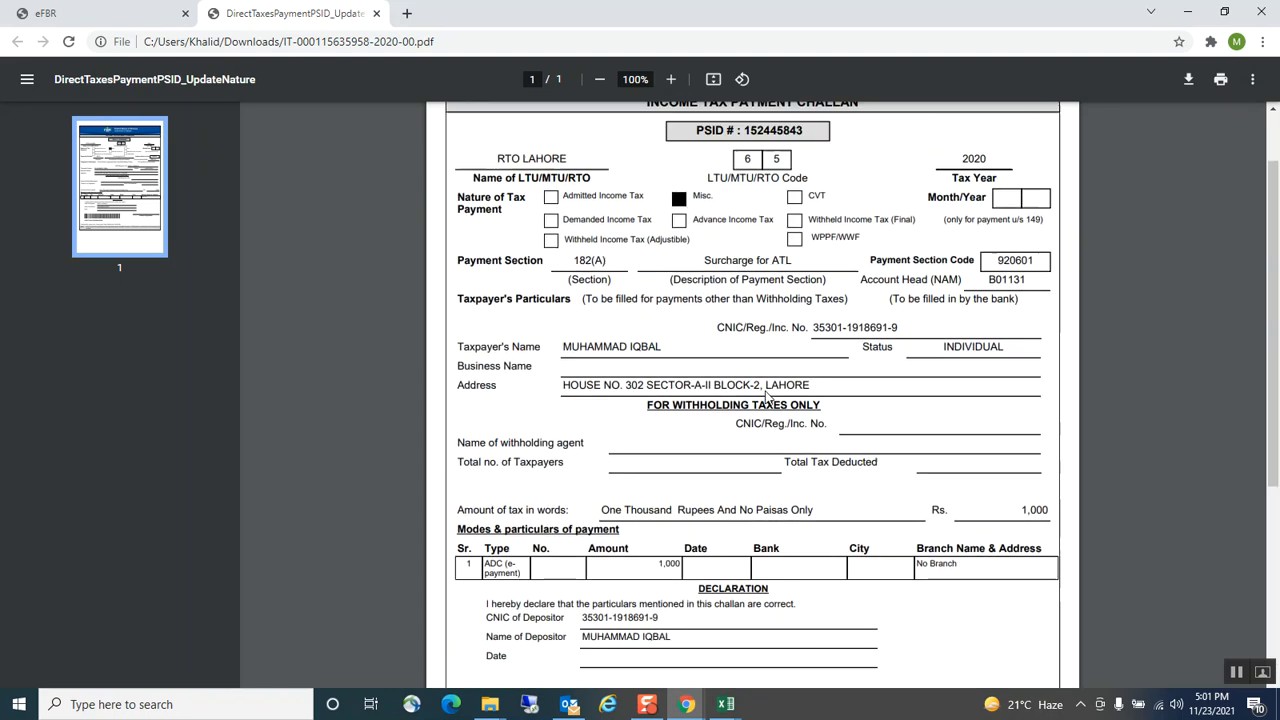
scroll(777, 400, "down", 3)
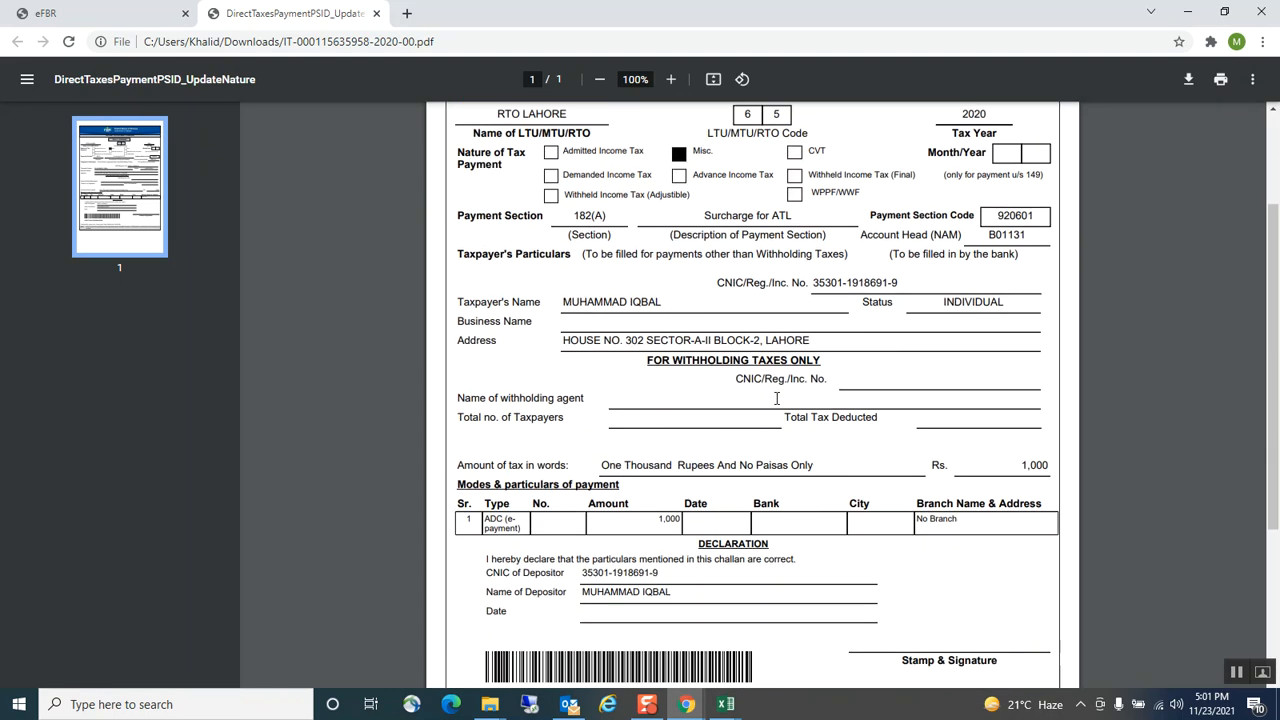